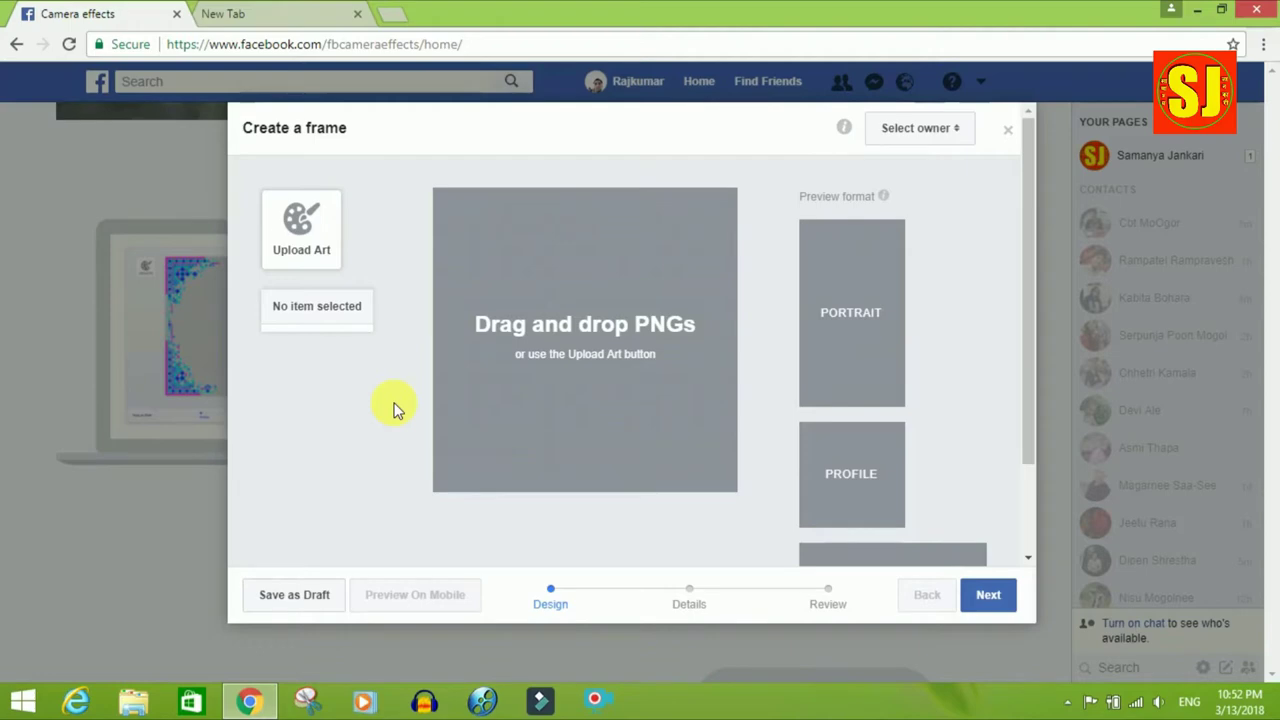
Upload the "love" image from the love folder on the Desktop as the frame's art
click(312, 255)
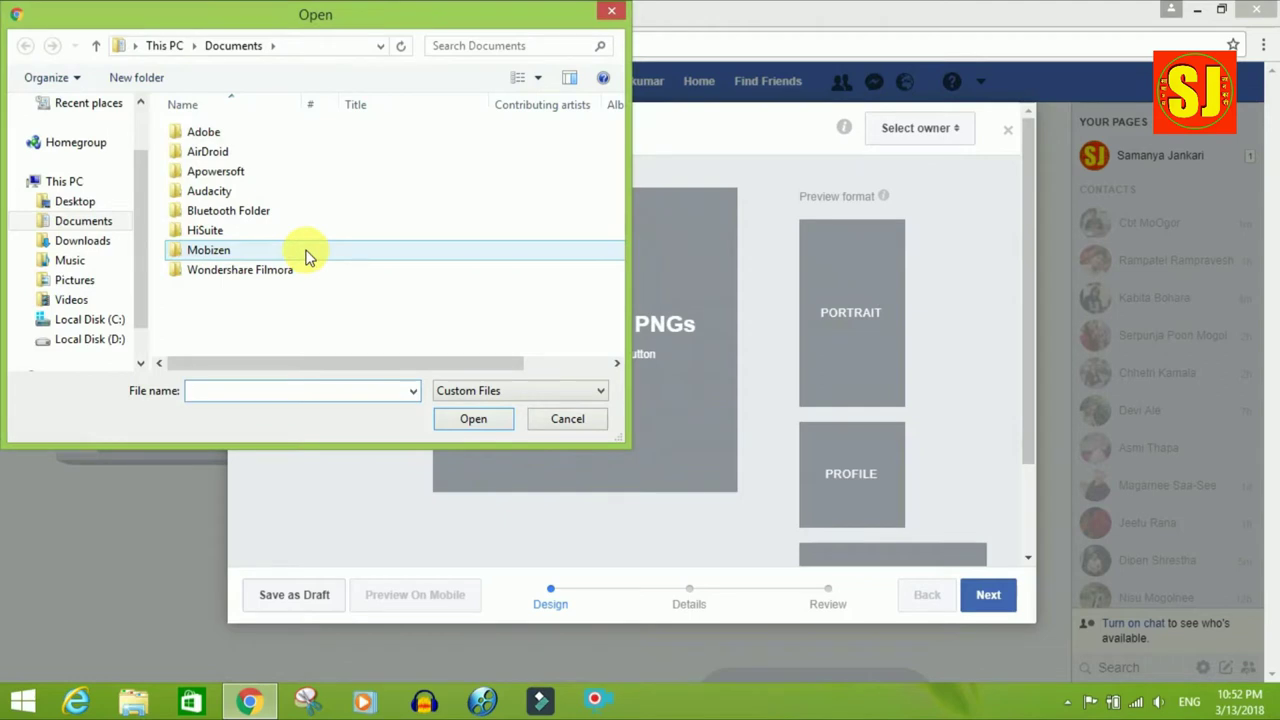
scroll(130, 230, up, 2)
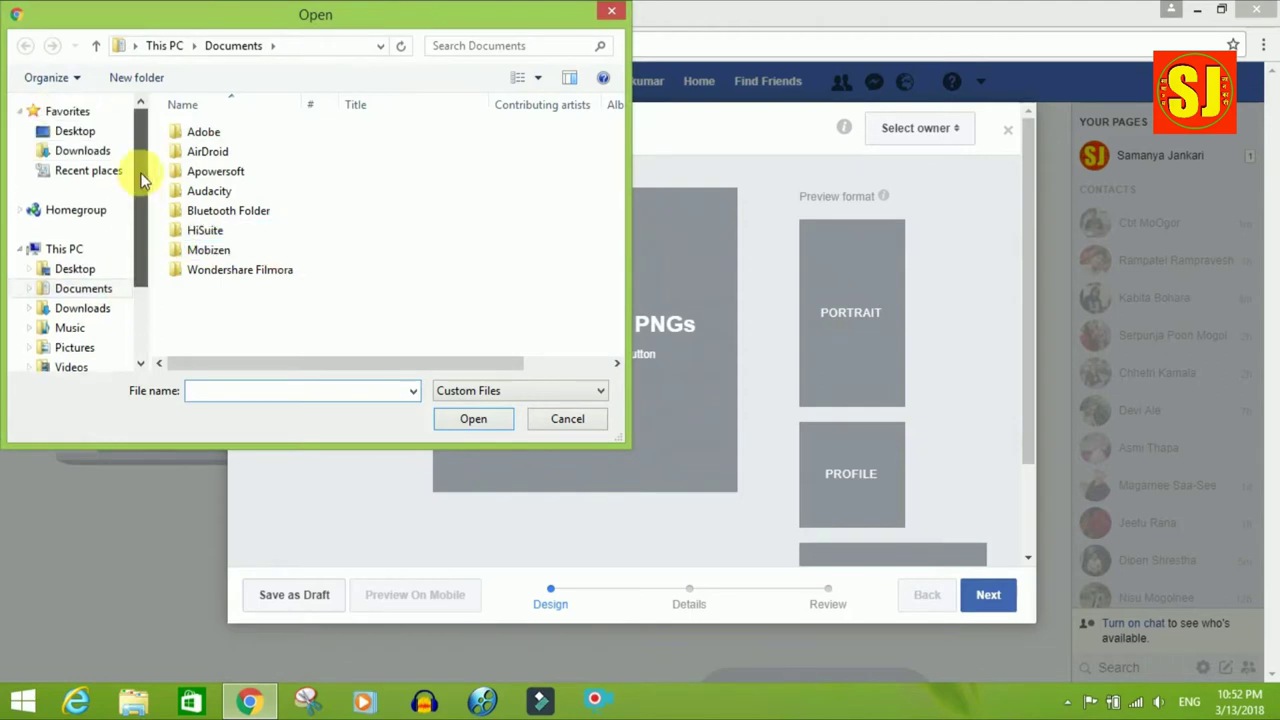
click(84, 136)
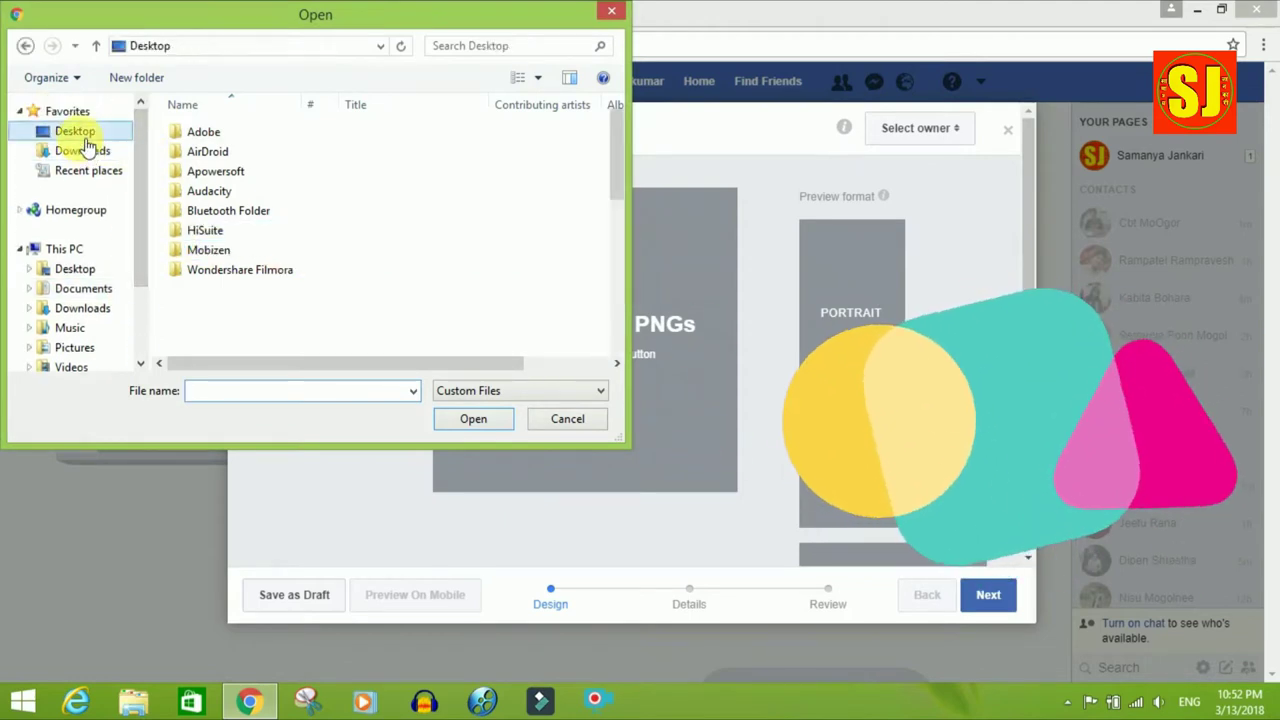
drag(620, 151, 614, 223)
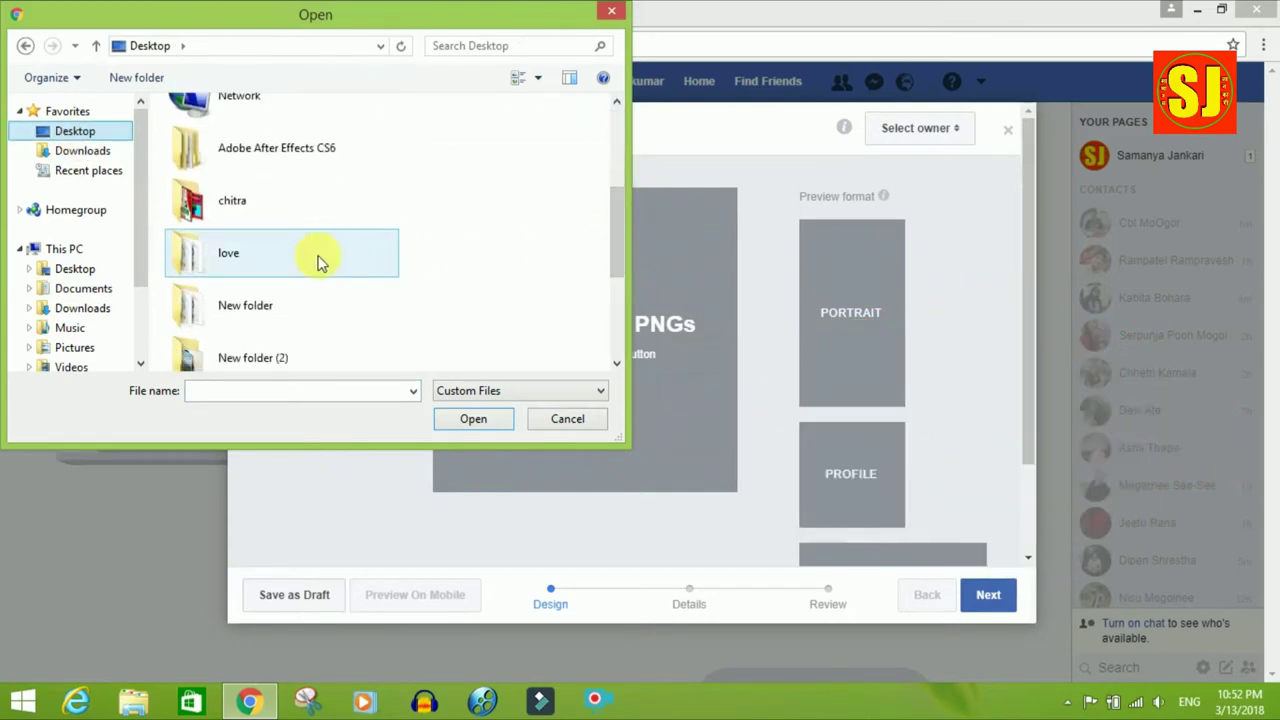
double_click(320, 258)
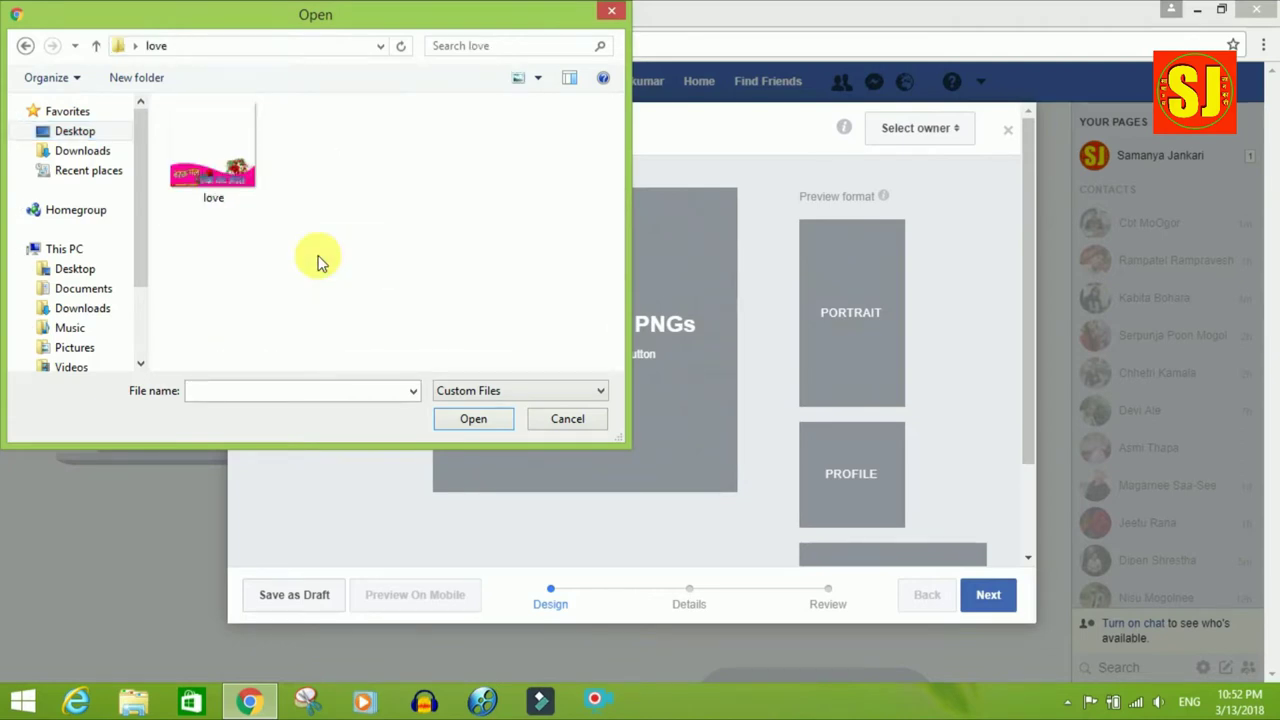
click(234, 144)
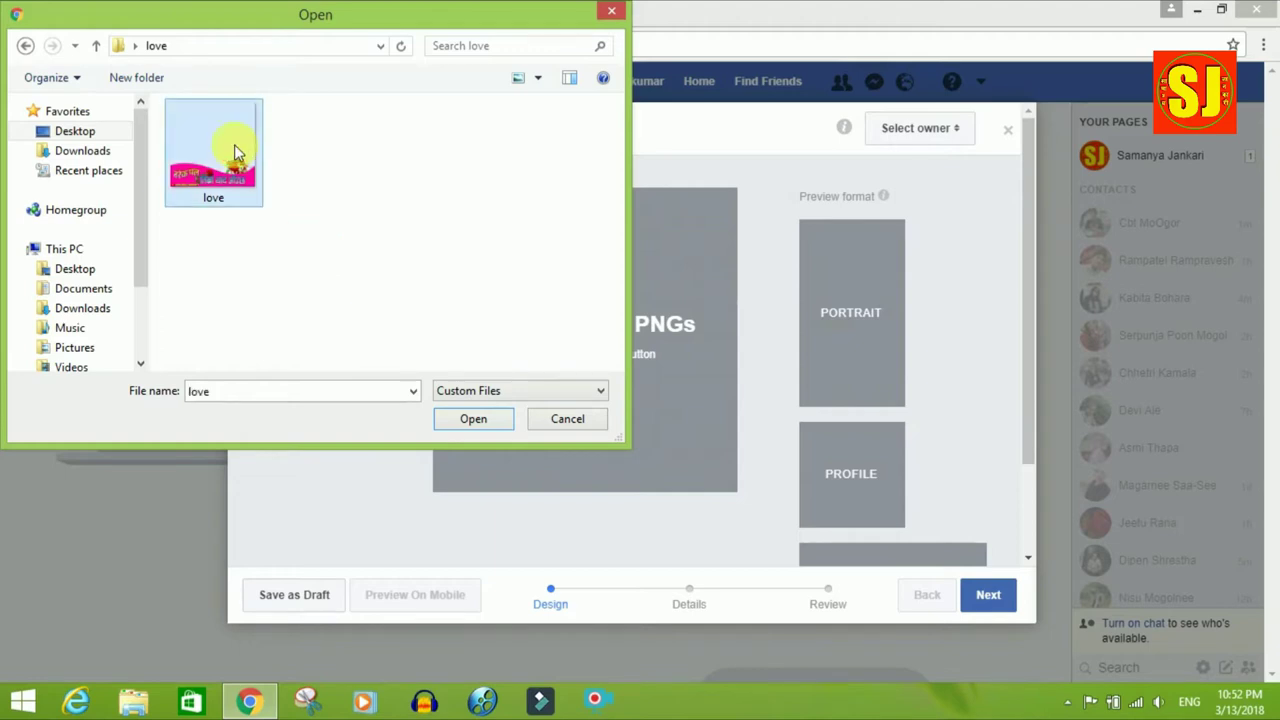
click(474, 419)
Examine how the uploaded art looks in the portrait, profile and landscape preview formats
scroll(857, 491, down, 1)
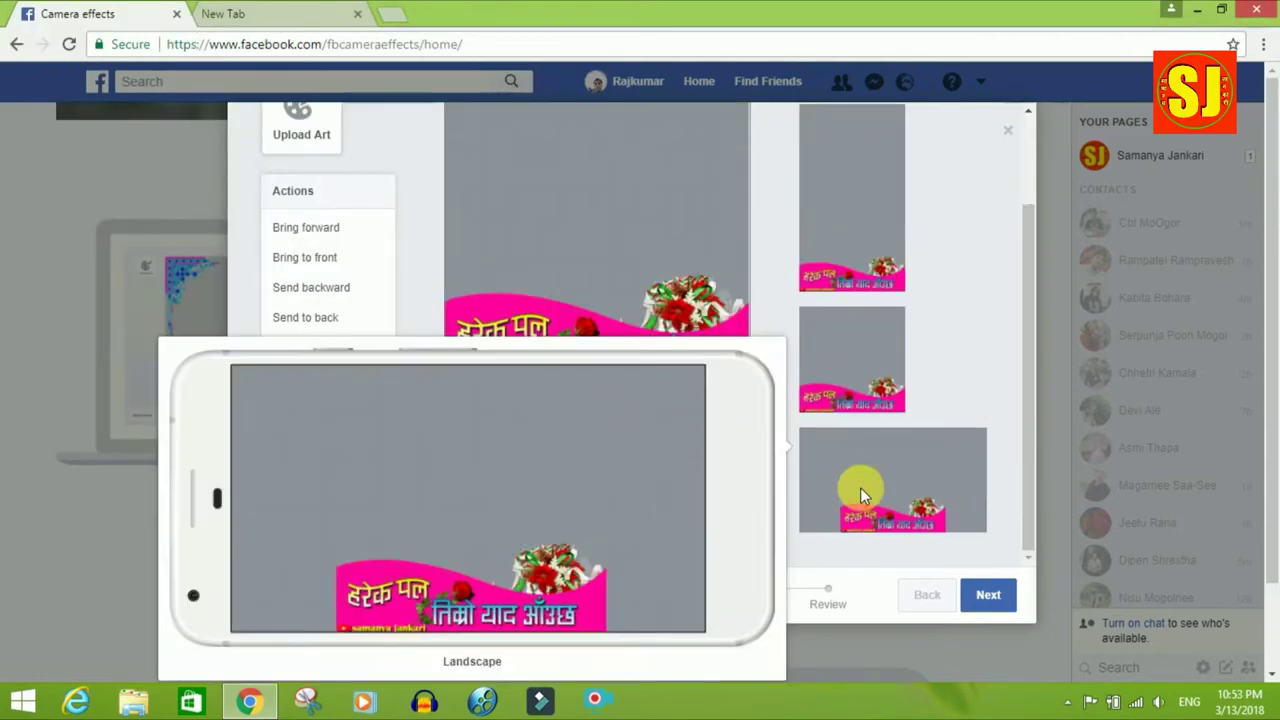
mouse_move(869, 403)
mouse_move(864, 240)
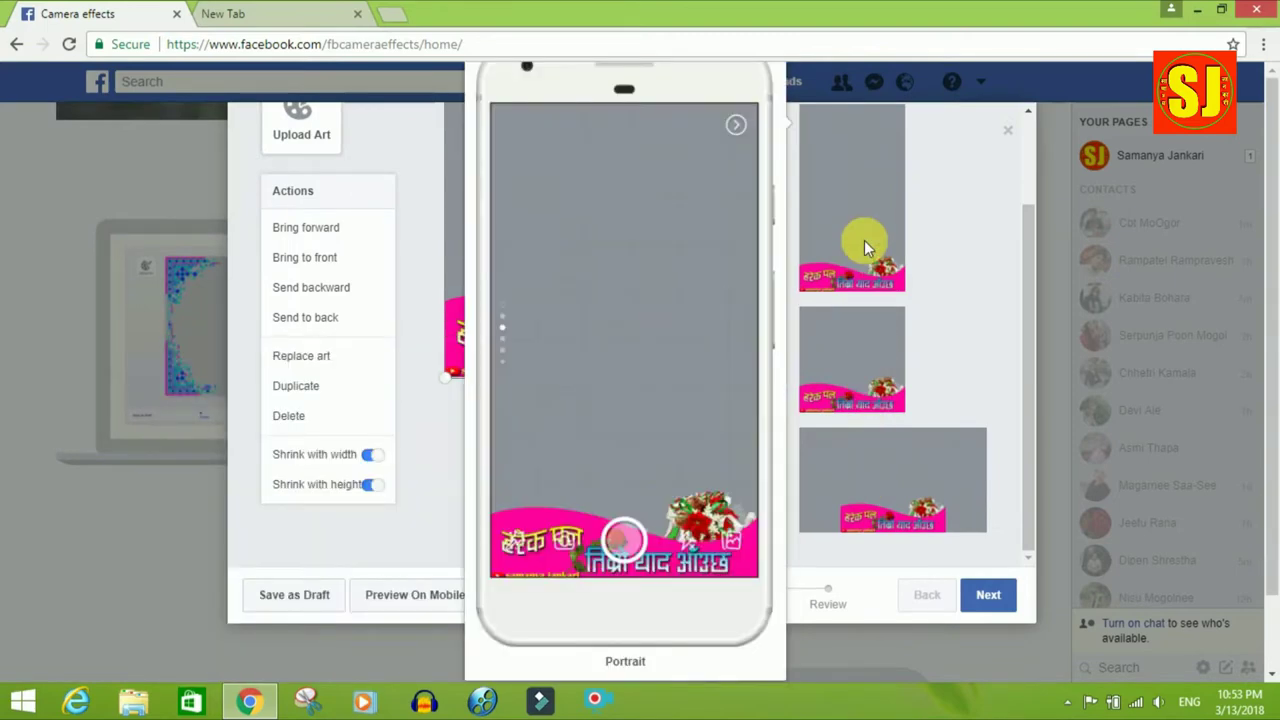
mouse_move(844, 364)
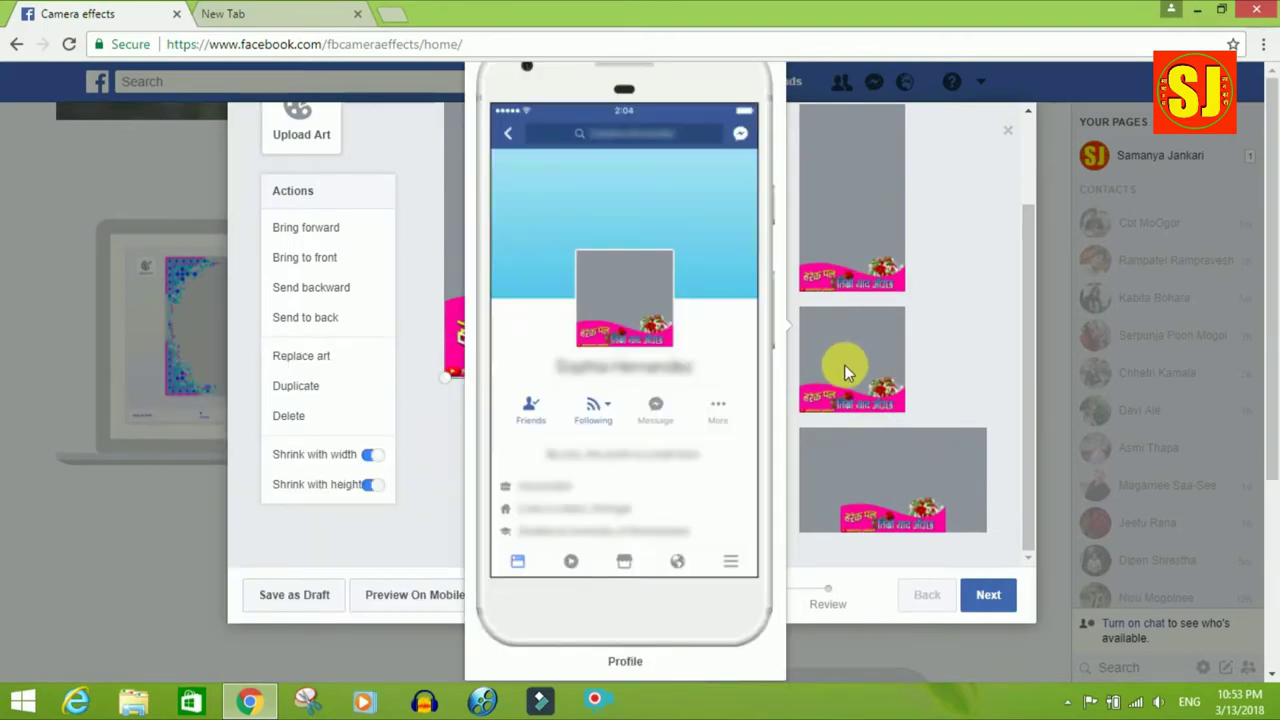
mouse_move(855, 476)
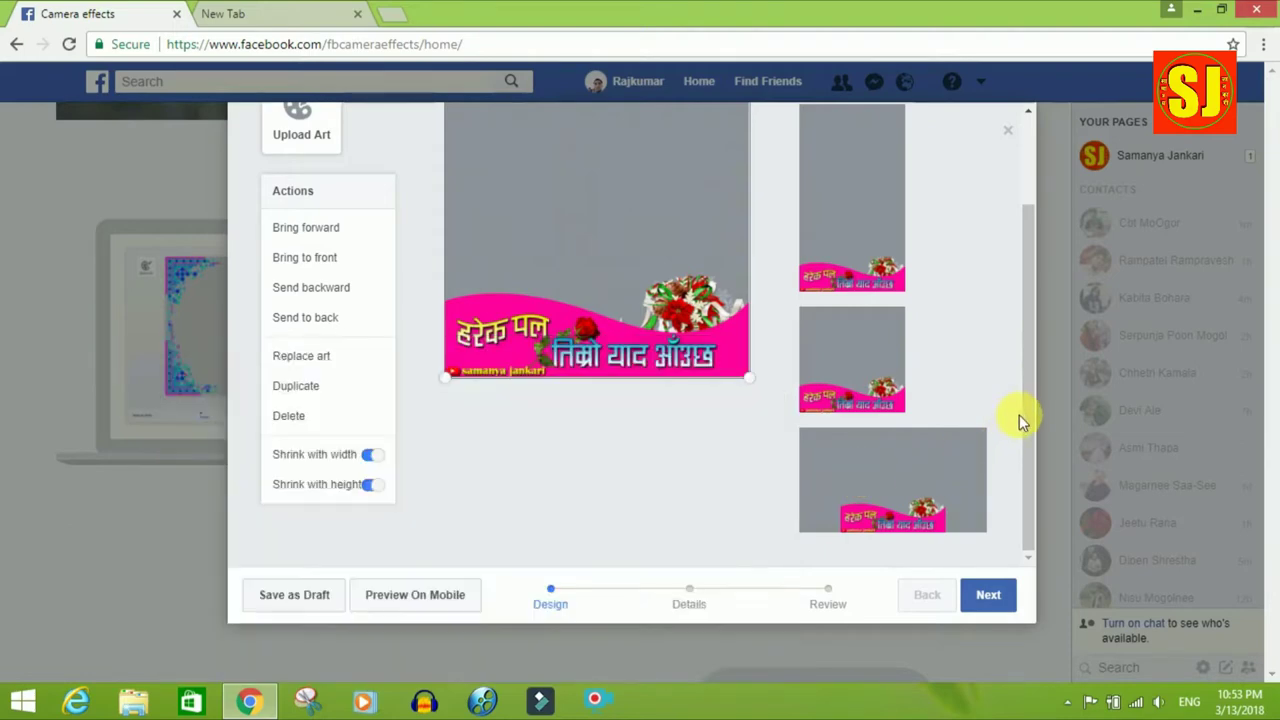
scroll(1020, 420, up, 1)
mouse_move(885, 348)
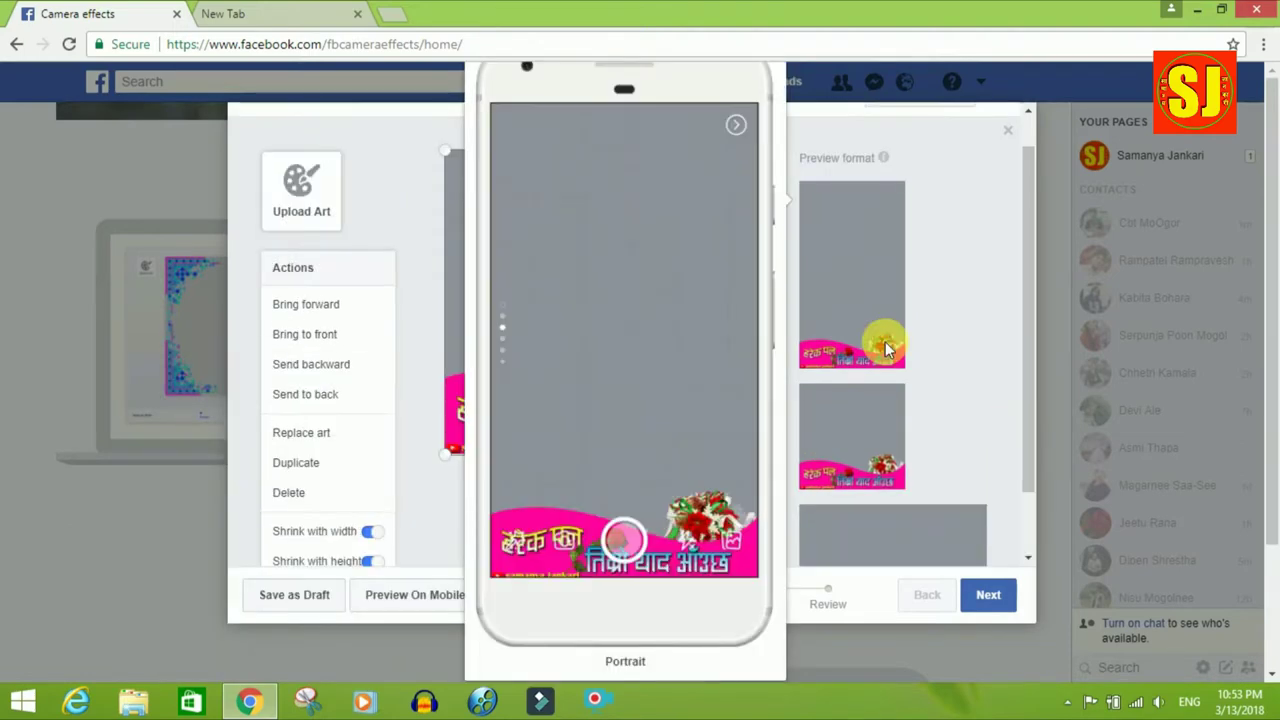
mouse_move(871, 429)
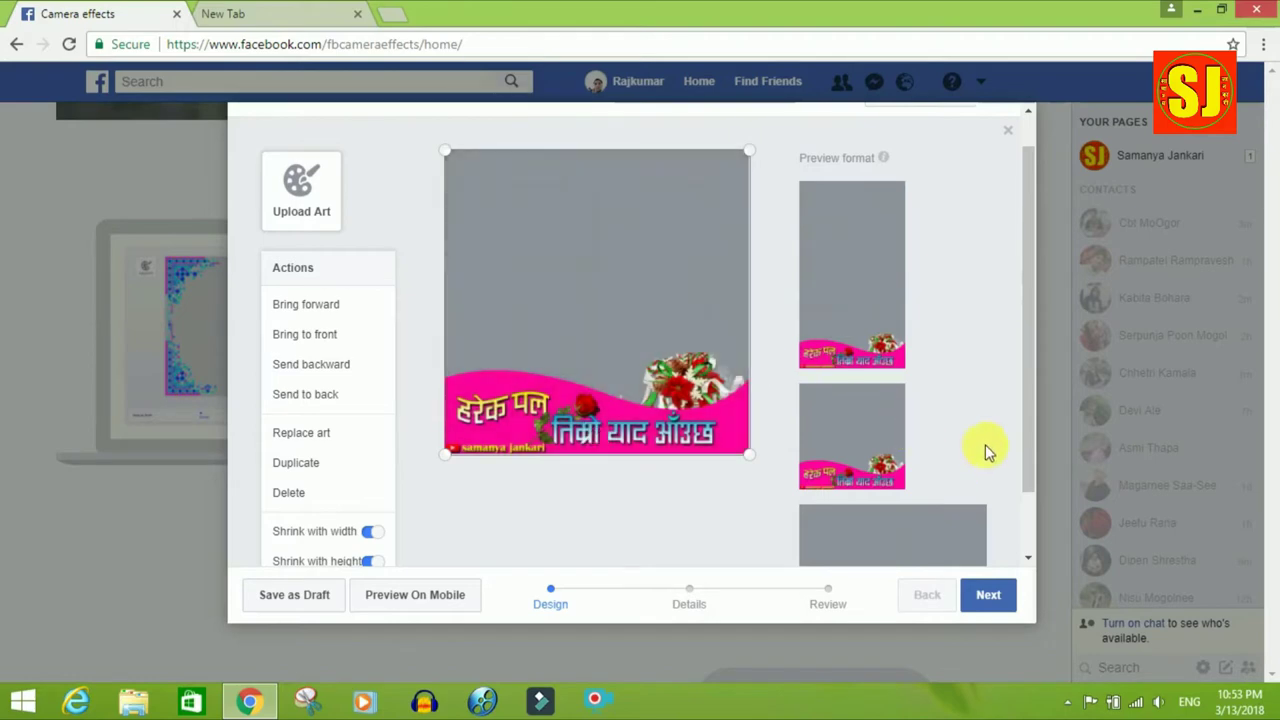
drag(1027, 459, 1029, 504)
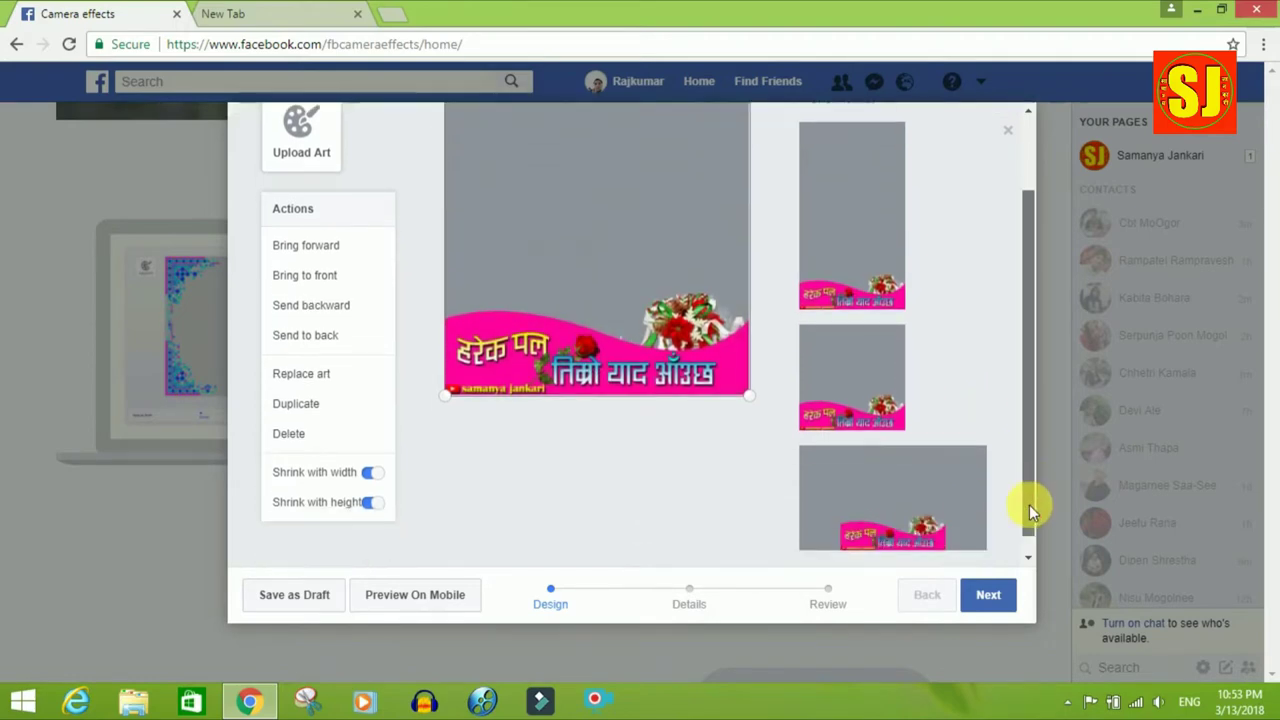
Proceed to the frame's details, name it "I love You" and add the keywords "I miss you", "love" and "miss u alot"
click(990, 600)
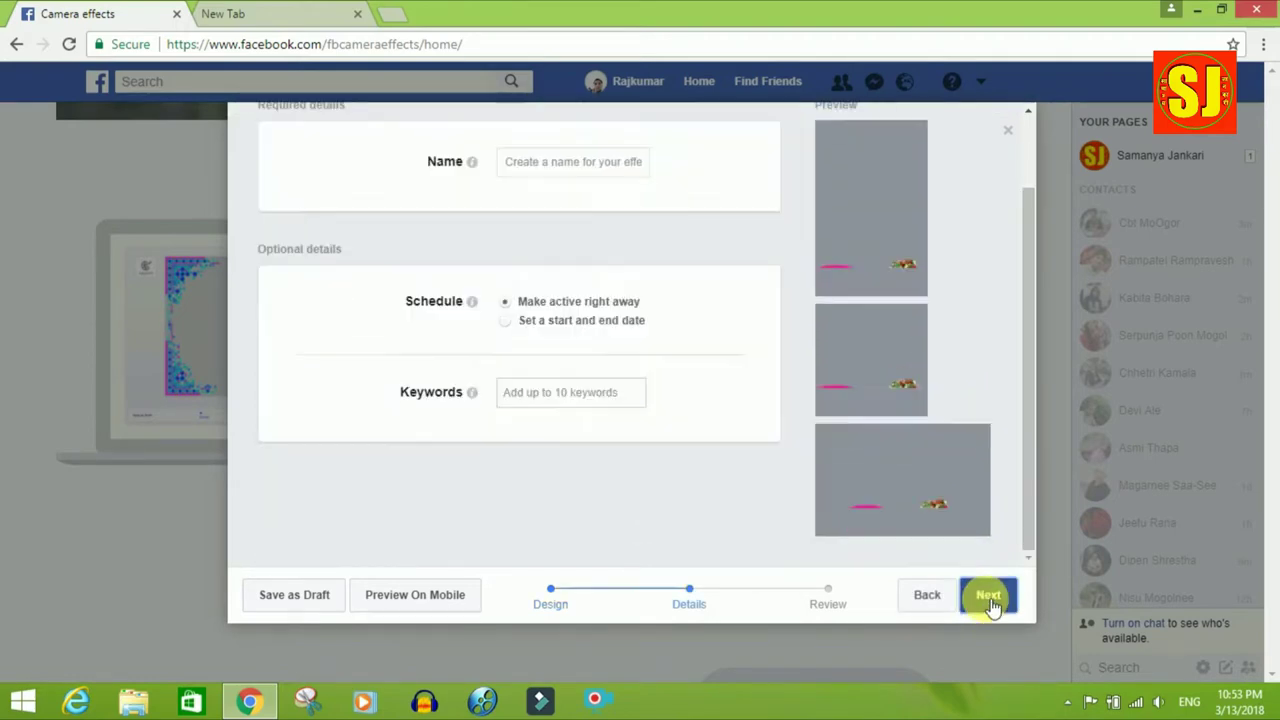
click(633, 170)
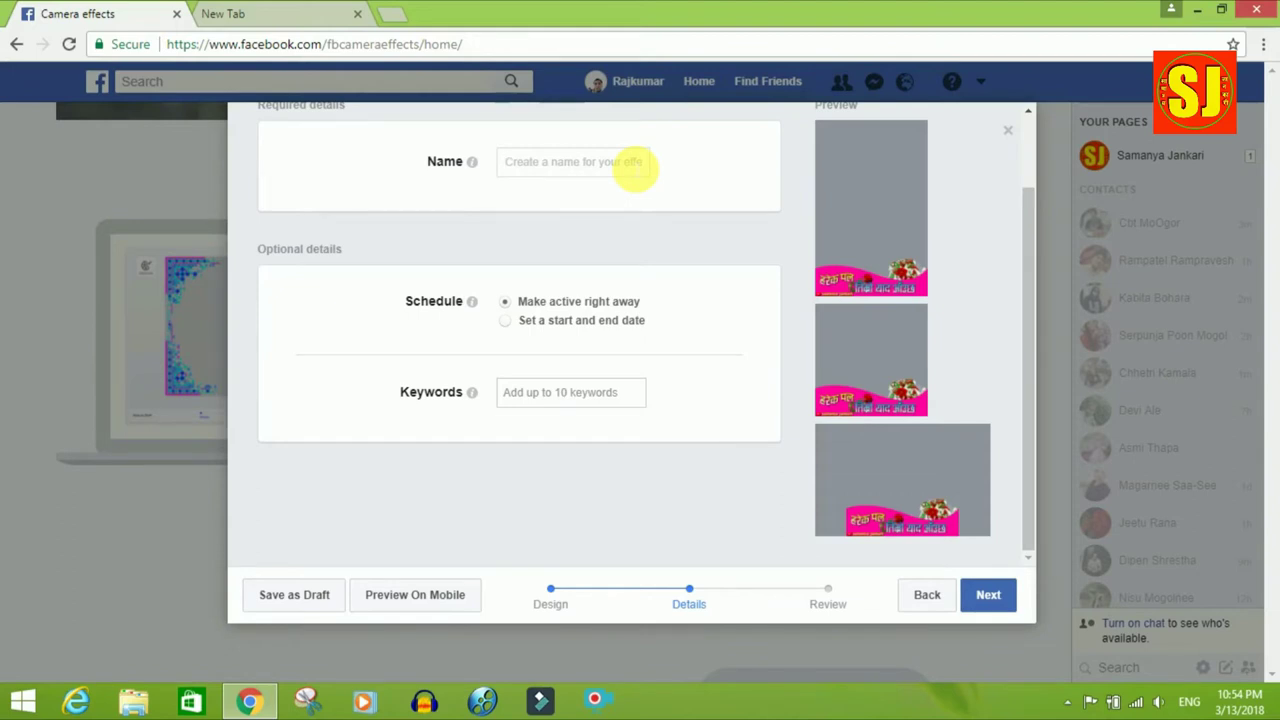
text(I love You)
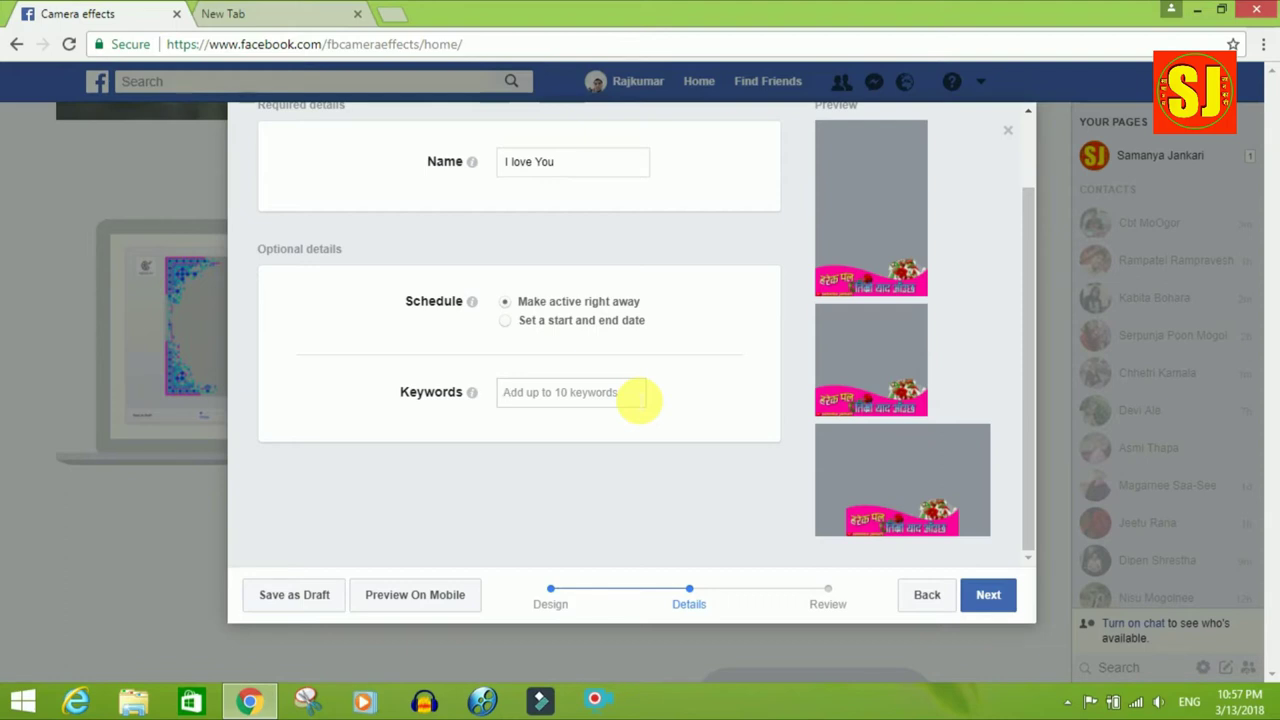
text(I miss you, love, miss u alot)
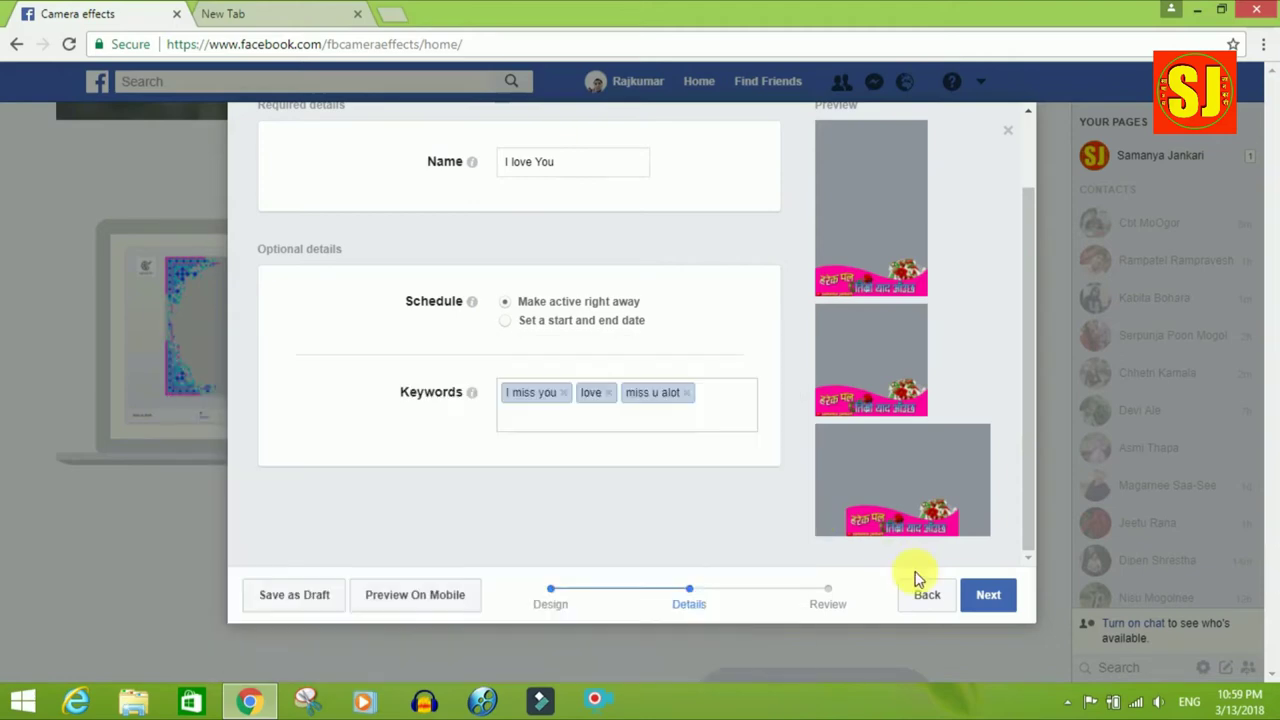
Set the Samanya Jankari page as the effect's owner and publish the frame
click(988, 597)
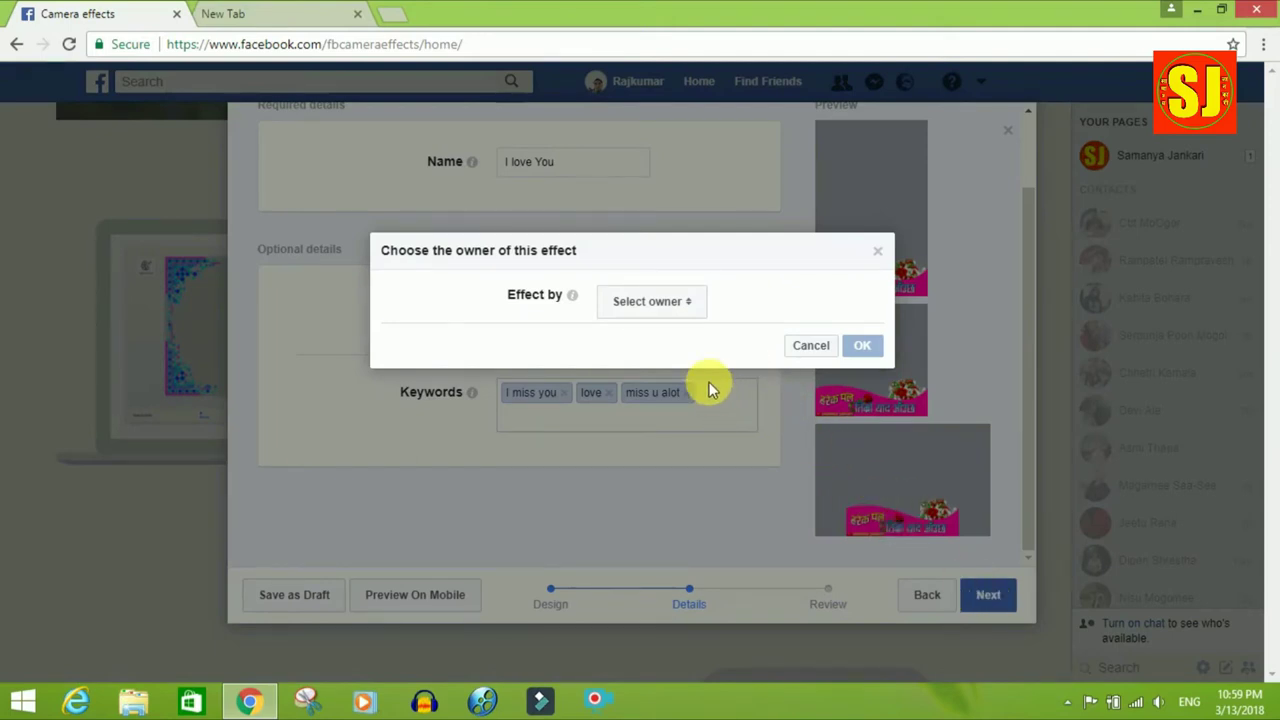
click(694, 312)
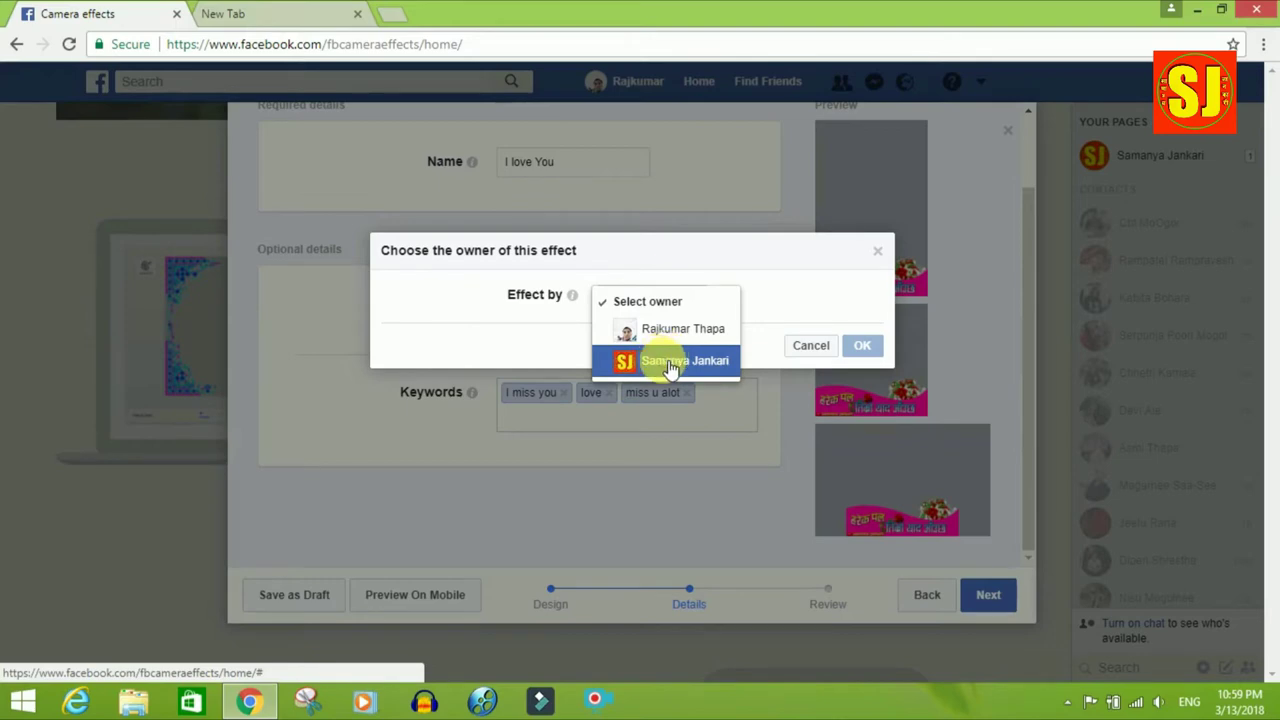
click(668, 366)
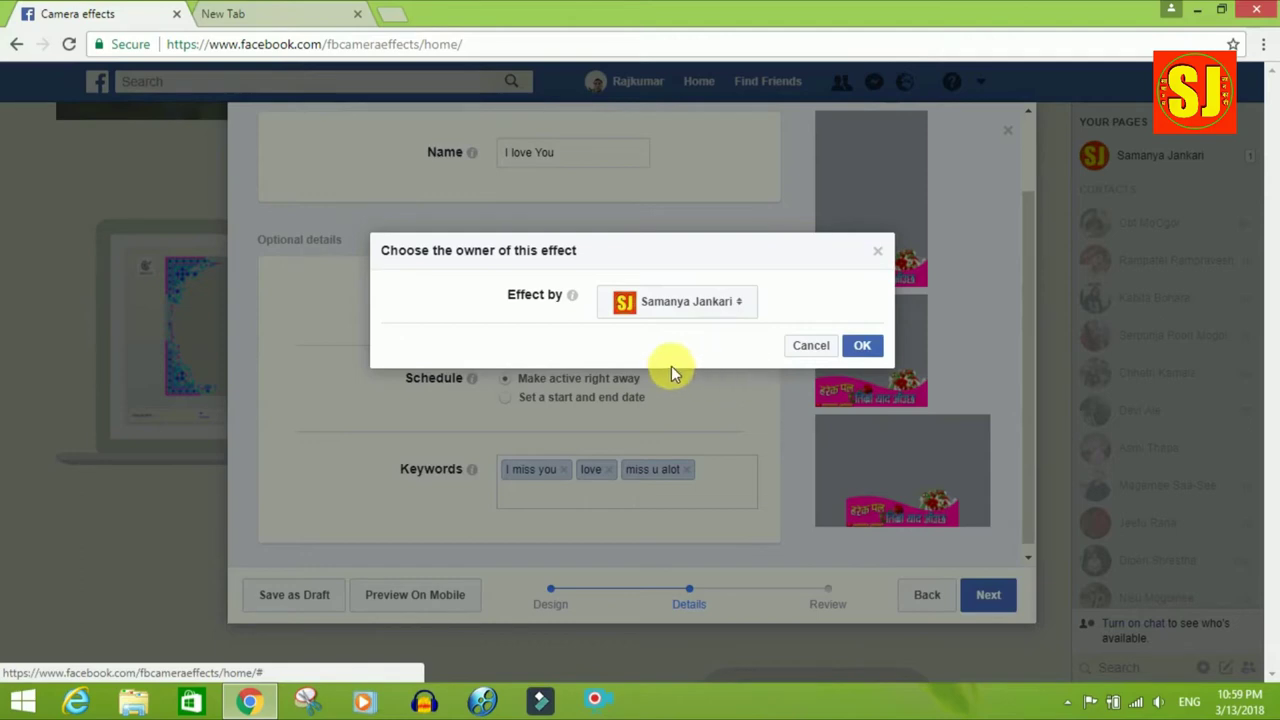
click(863, 347)
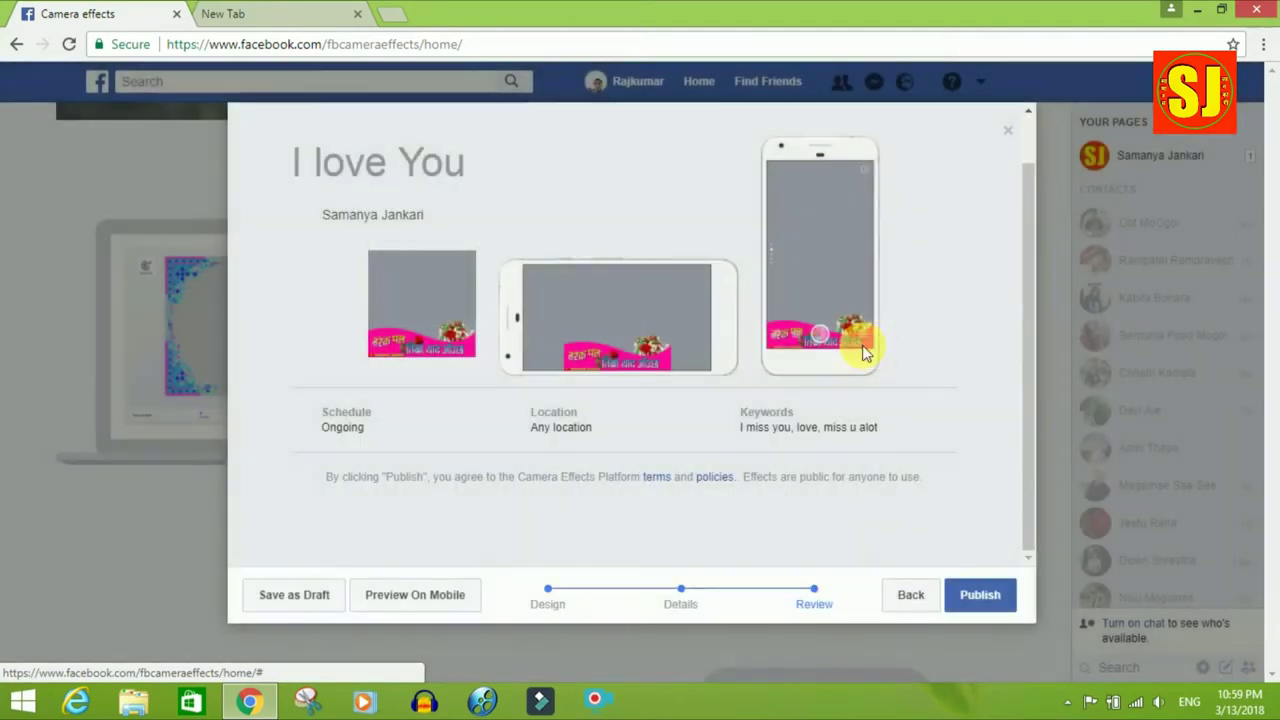
click(981, 596)
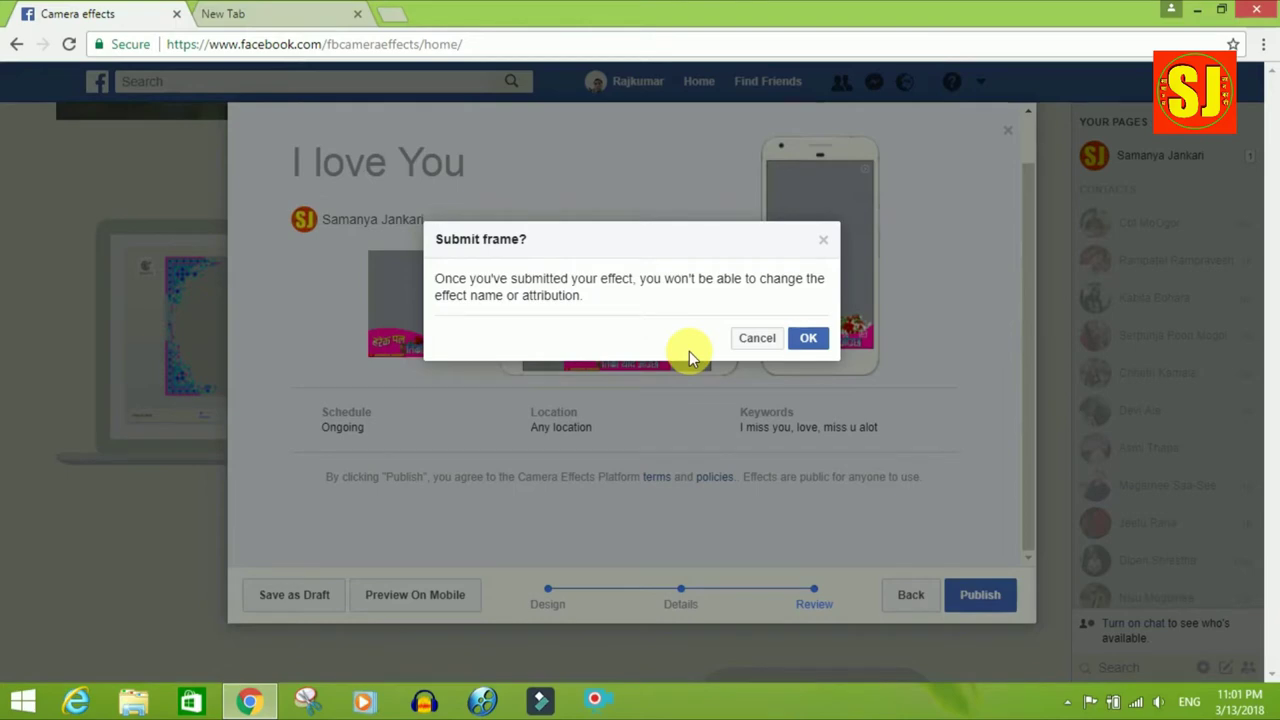
click(809, 339)
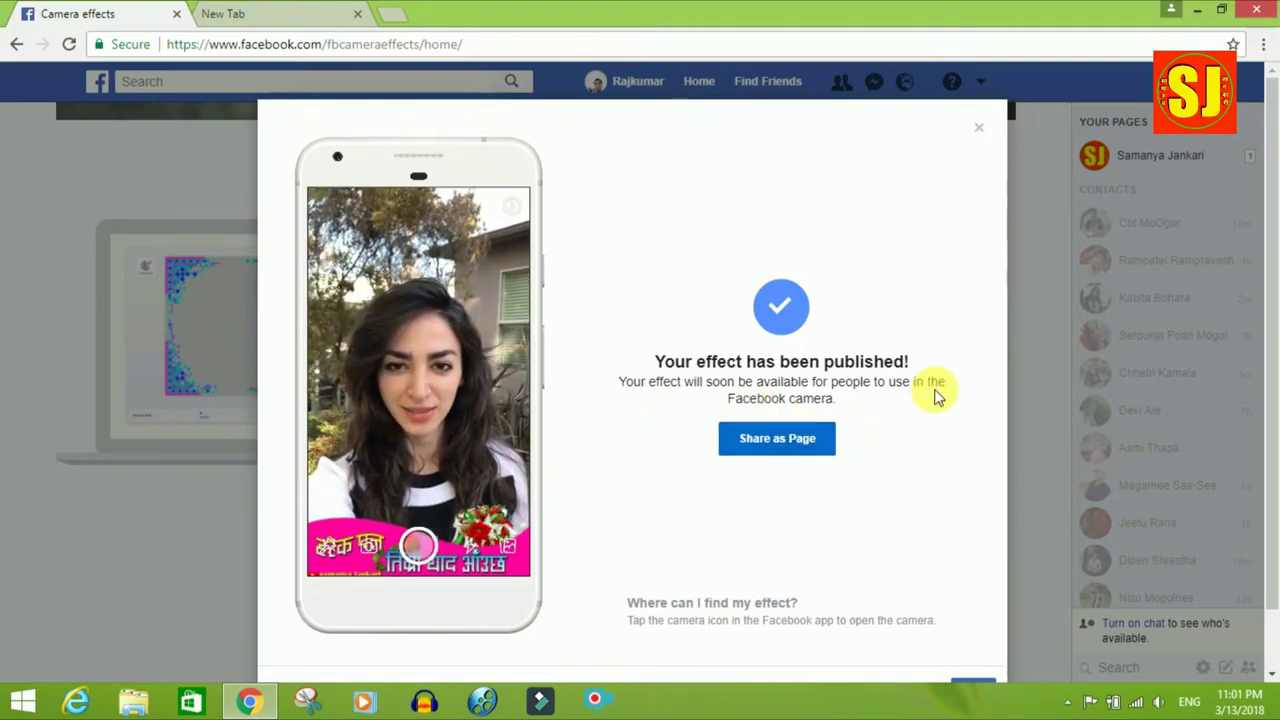
Share the published effect as a post from the page and finish the publishing dialog
scroll(934, 393, down, 1)
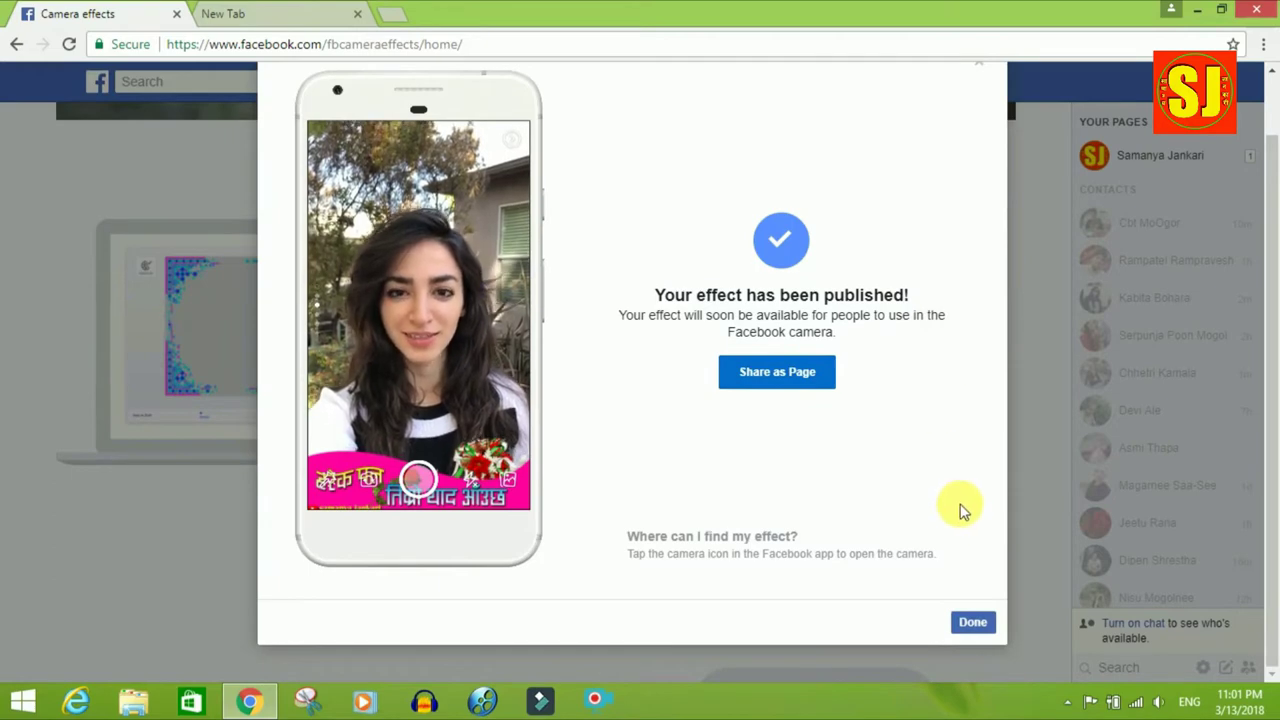
click(797, 387)
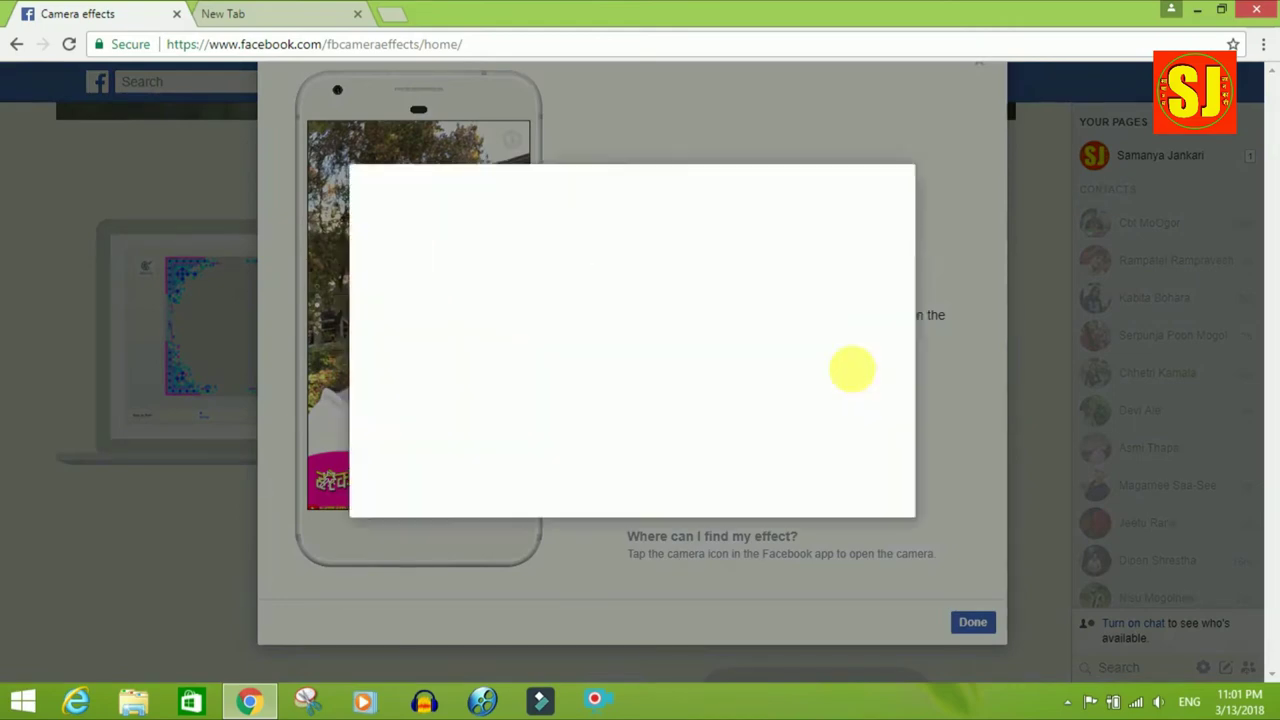
scroll(290, 588, down, 2)
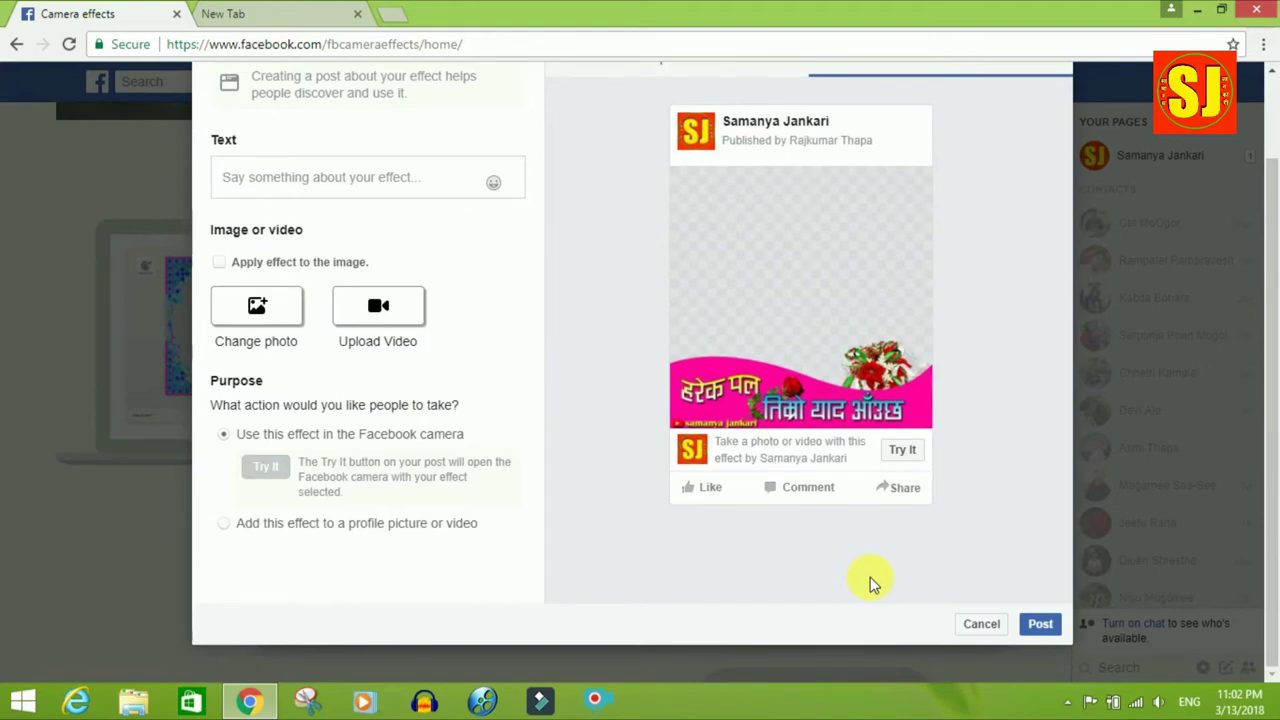
click(1052, 625)
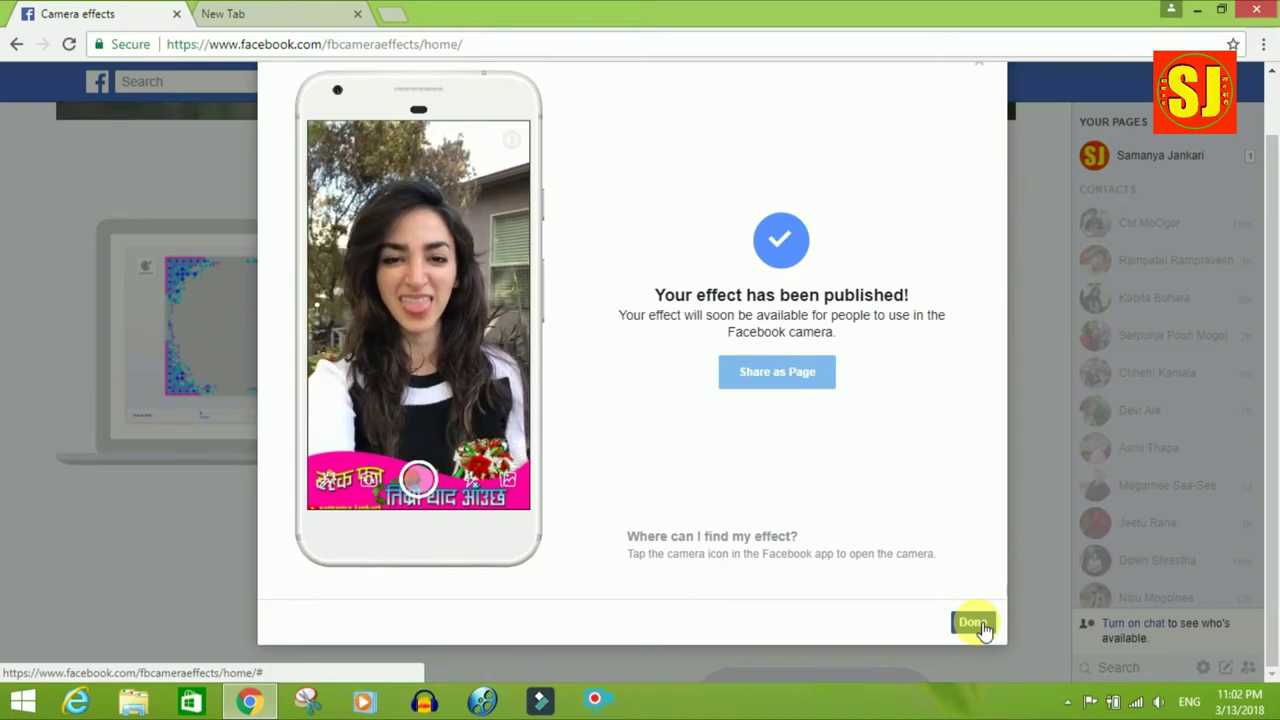
click(973, 623)
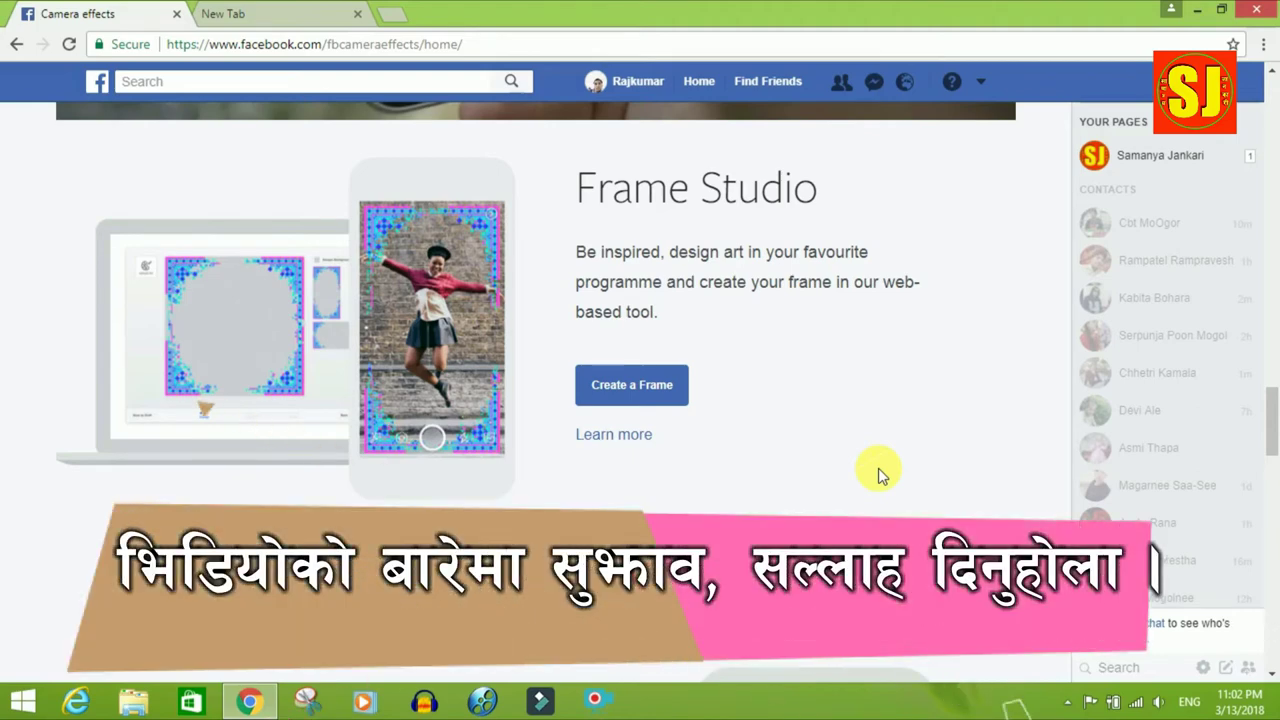
scroll(922, 351, up, 10)
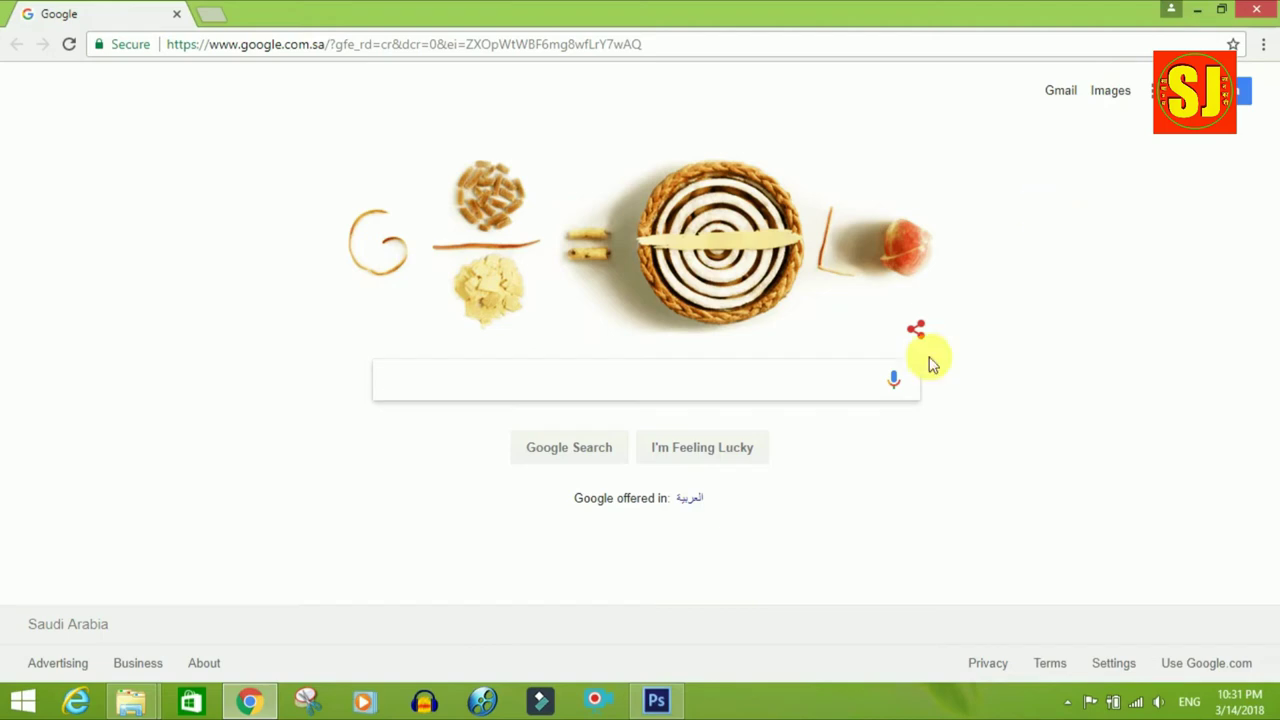
Switch to Photoshop and create a new 800 by 800 pixel RGB document at 400 pixels/inch with a transparent background
click(656, 700)
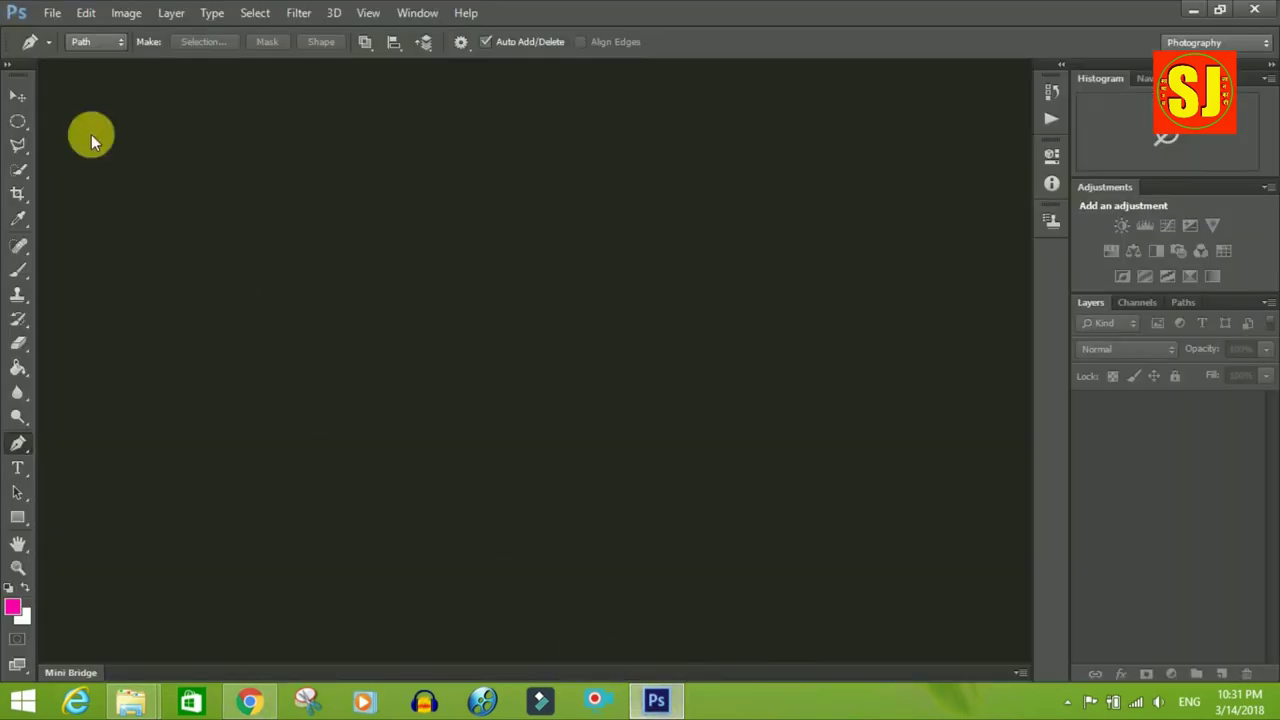
click(50, 12)
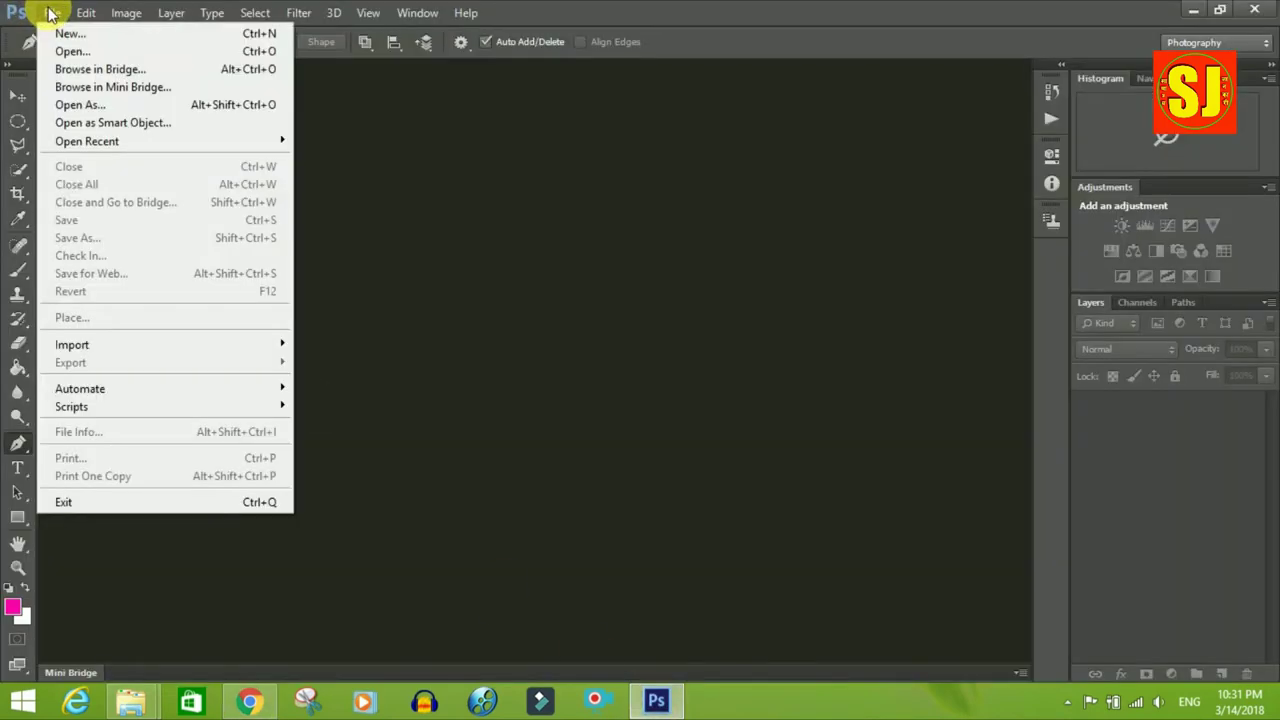
click(62, 35)
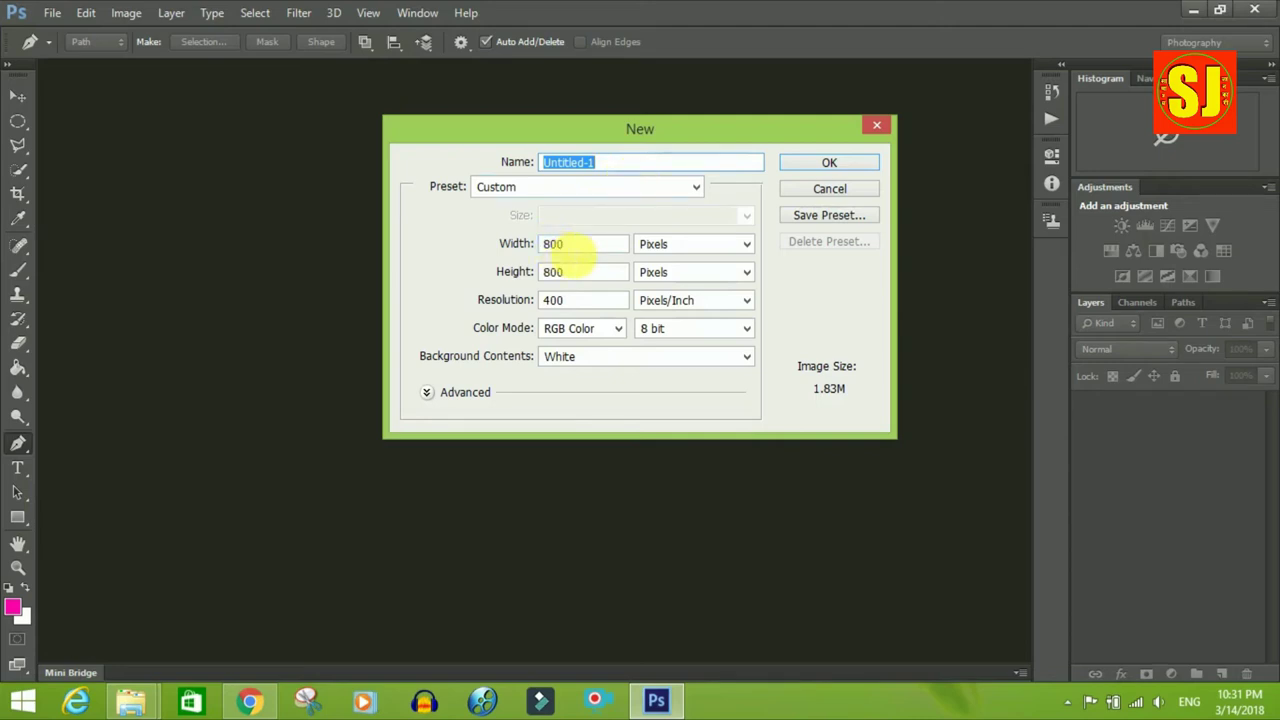
click(585, 360)
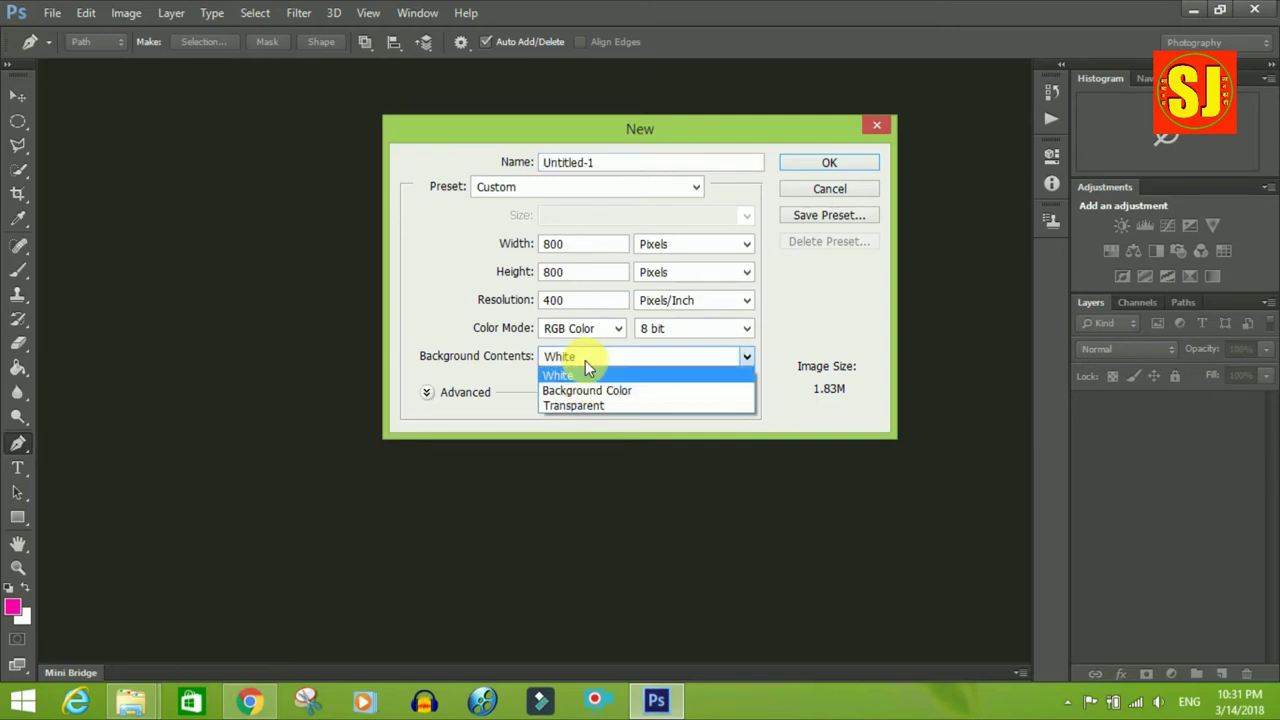
click(563, 407)
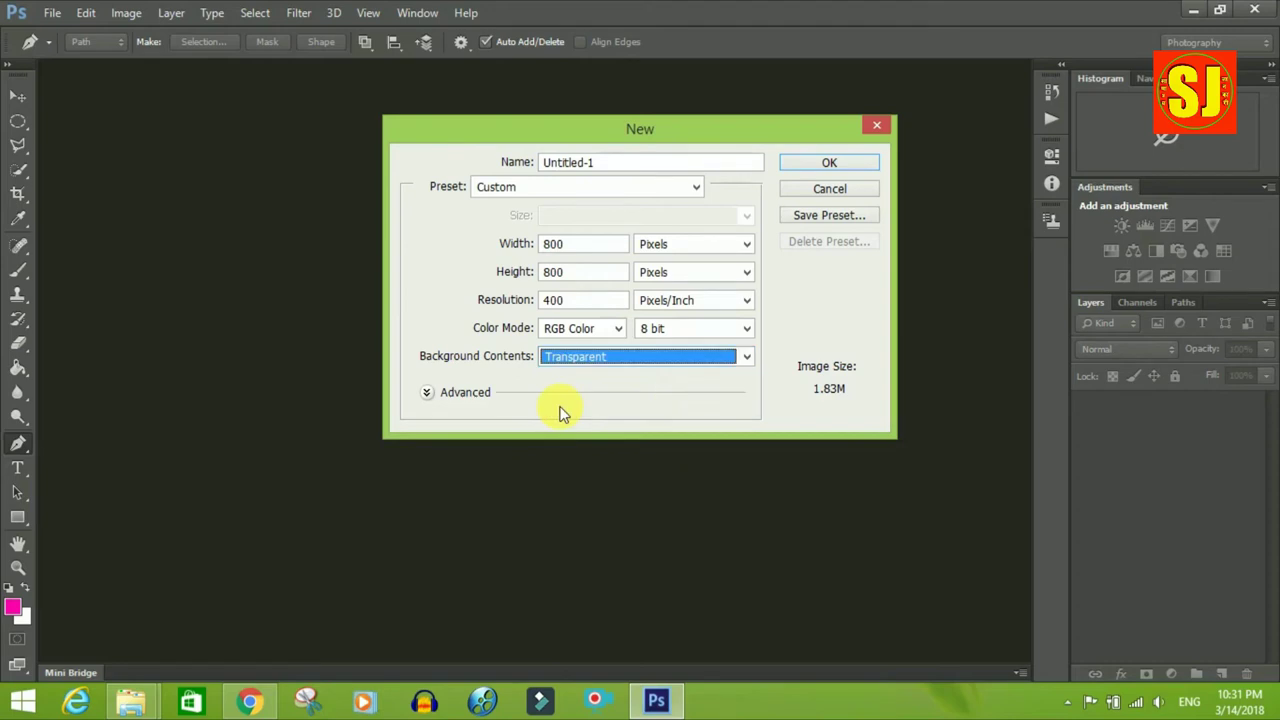
click(840, 164)
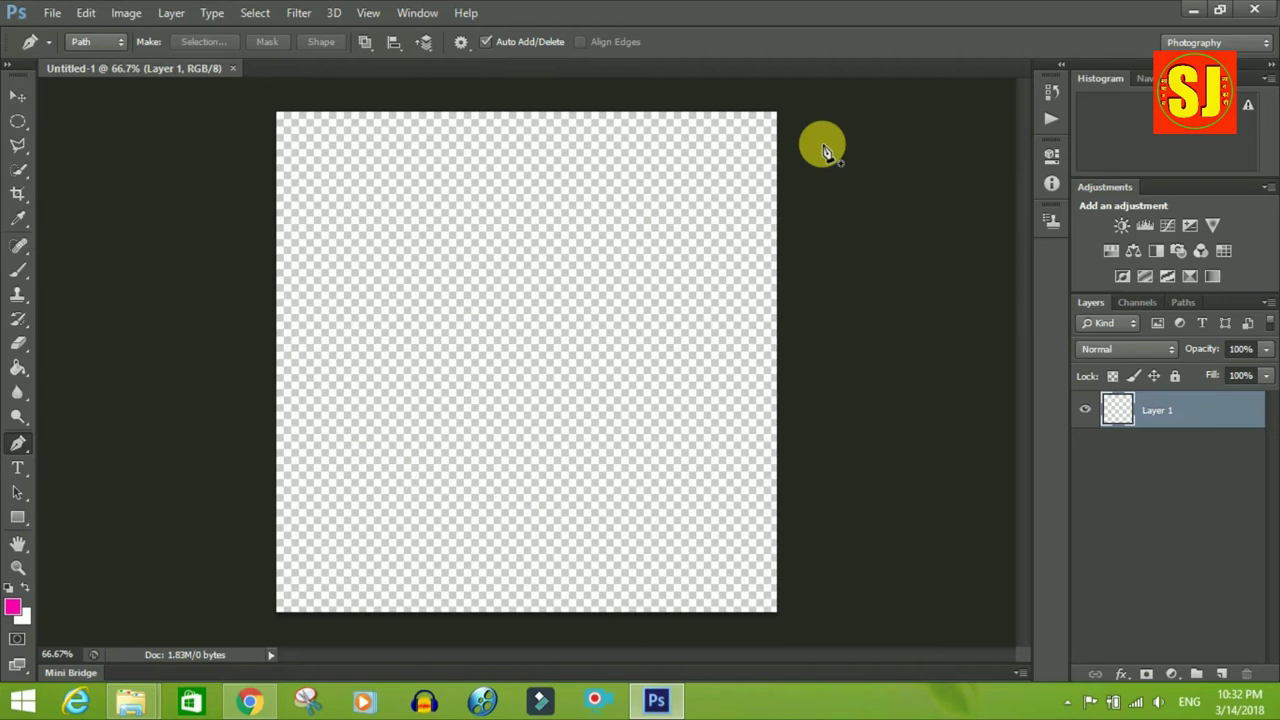
Add a new layer to the untitled document and open the finished frame love.png from the love folder
click(1222, 676)
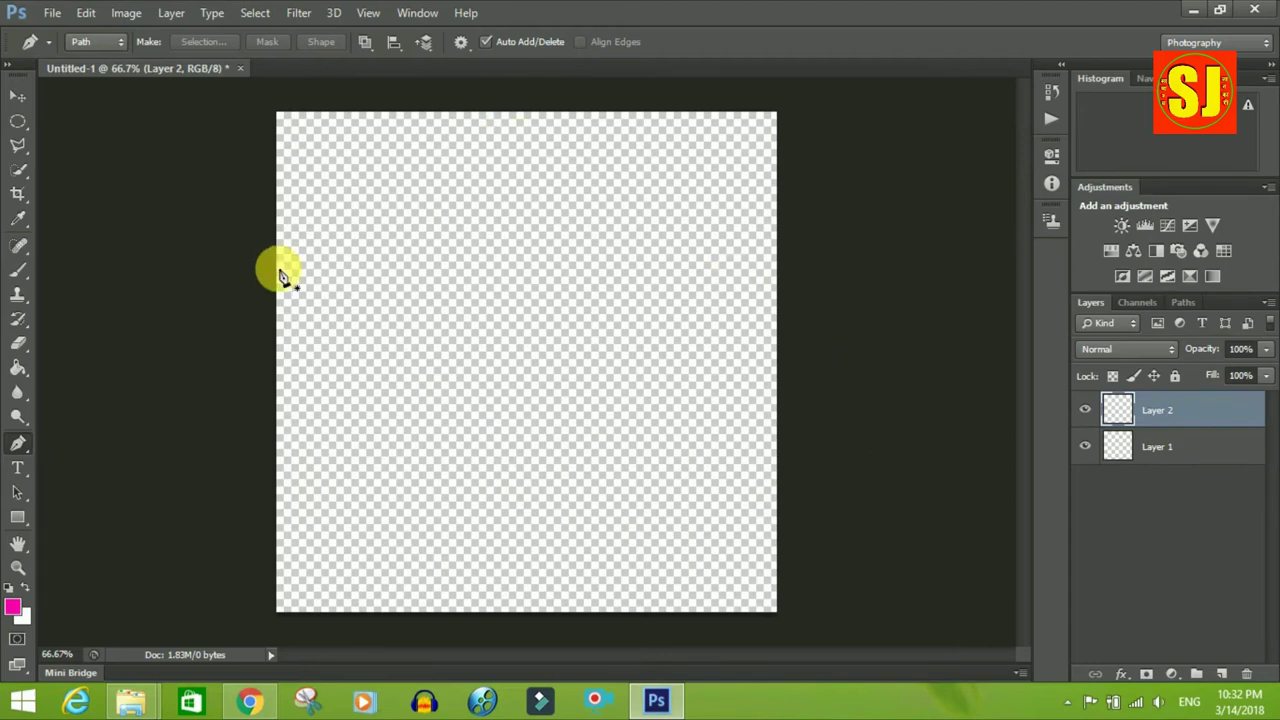
click(52, 13)
click(79, 52)
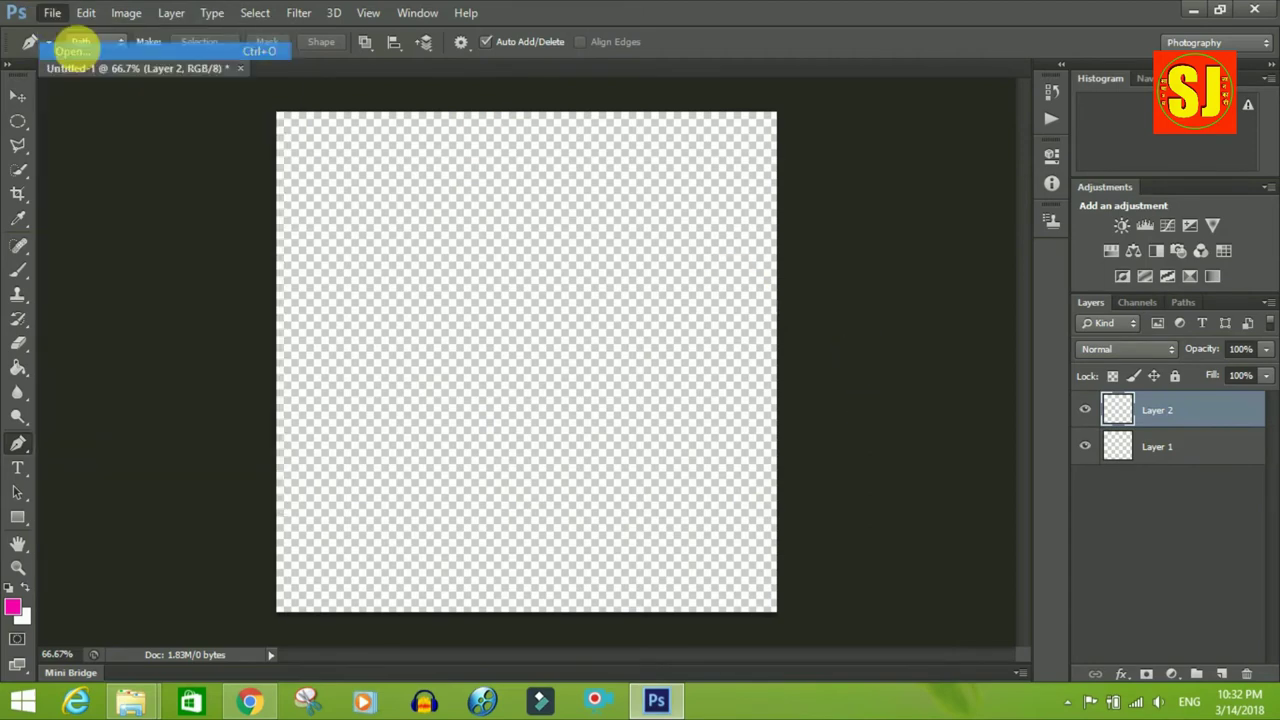
click(846, 220)
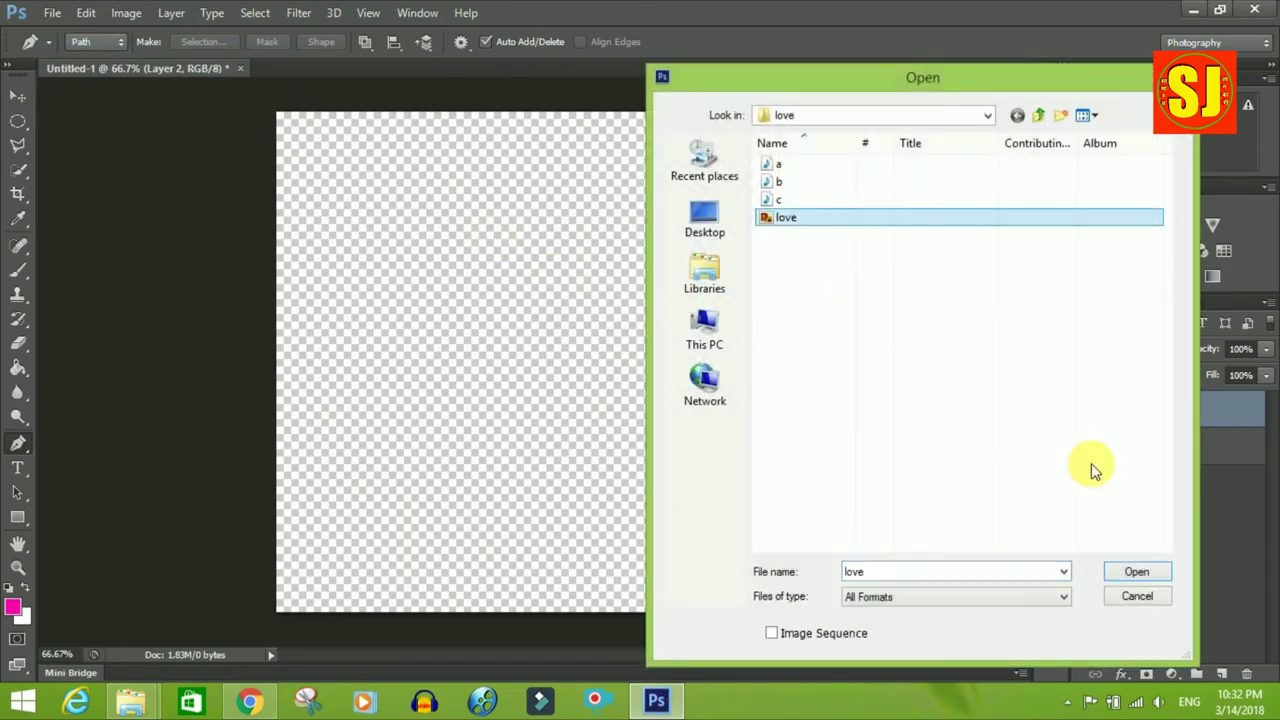
click(1138, 572)
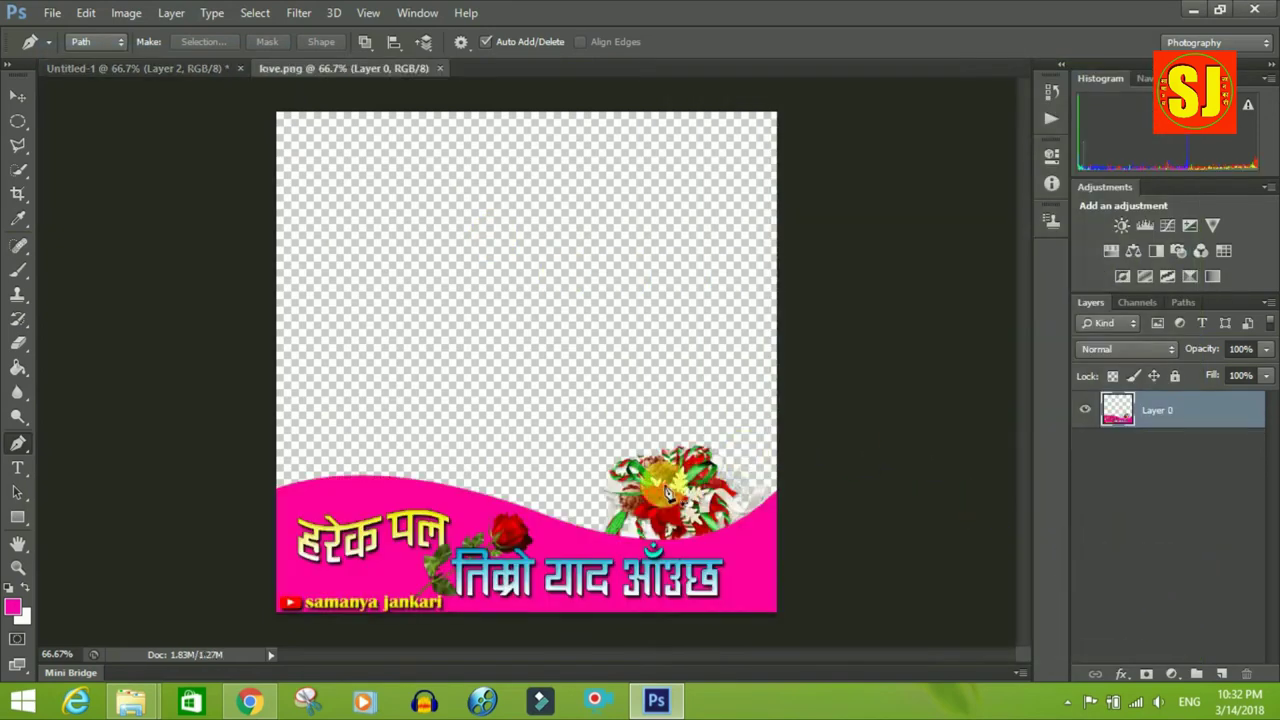
Float love.png in its own window as a reference and return to the untitled document
click(200, 67)
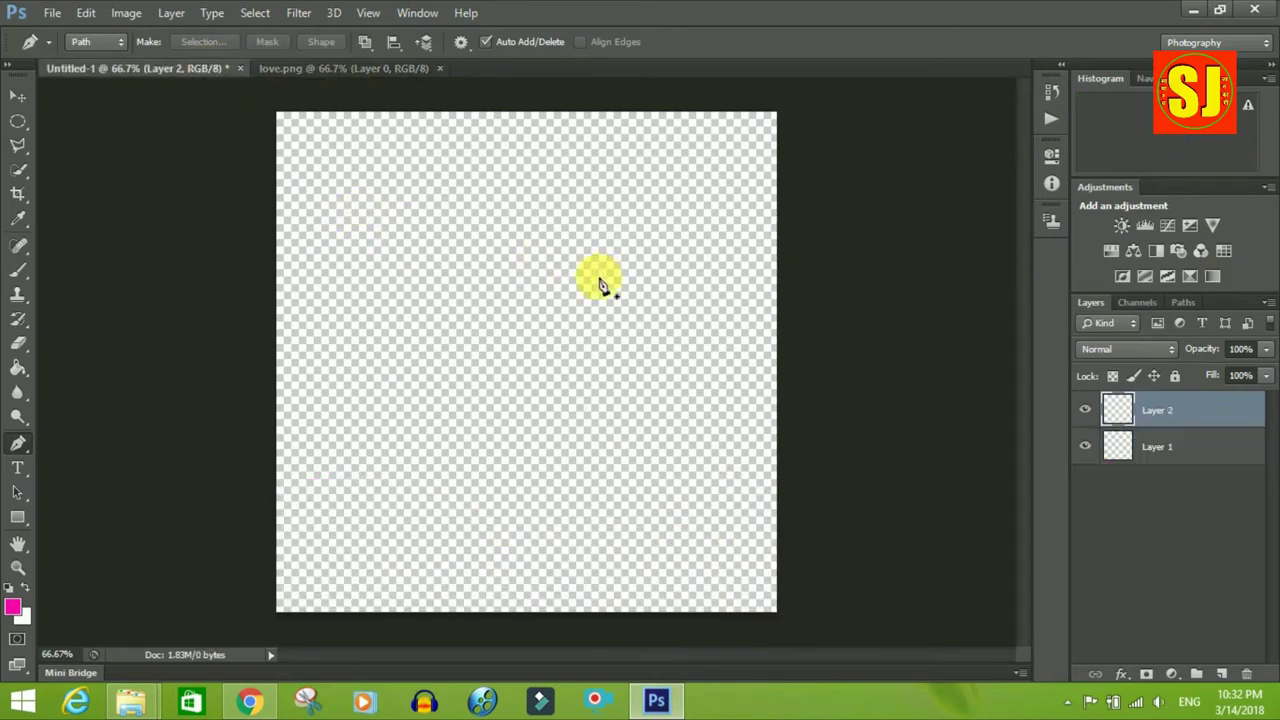
click(341, 71)
drag(341, 71, 791, 120)
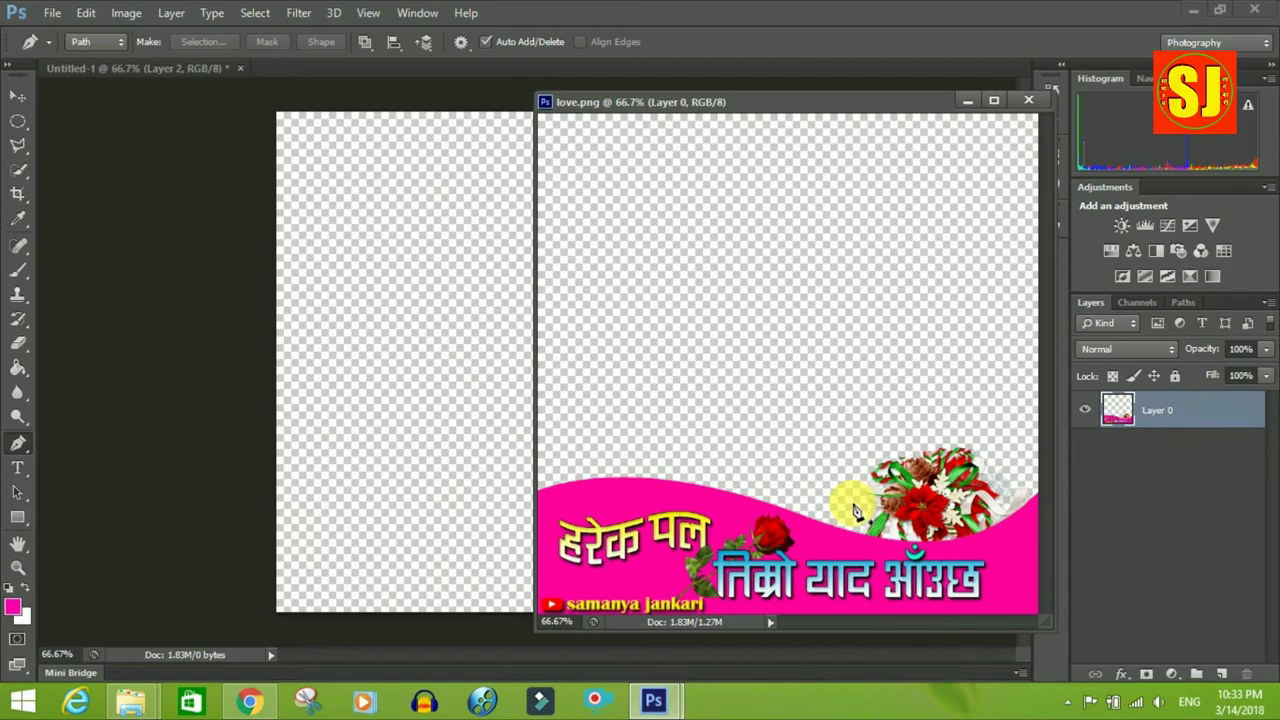
click(445, 362)
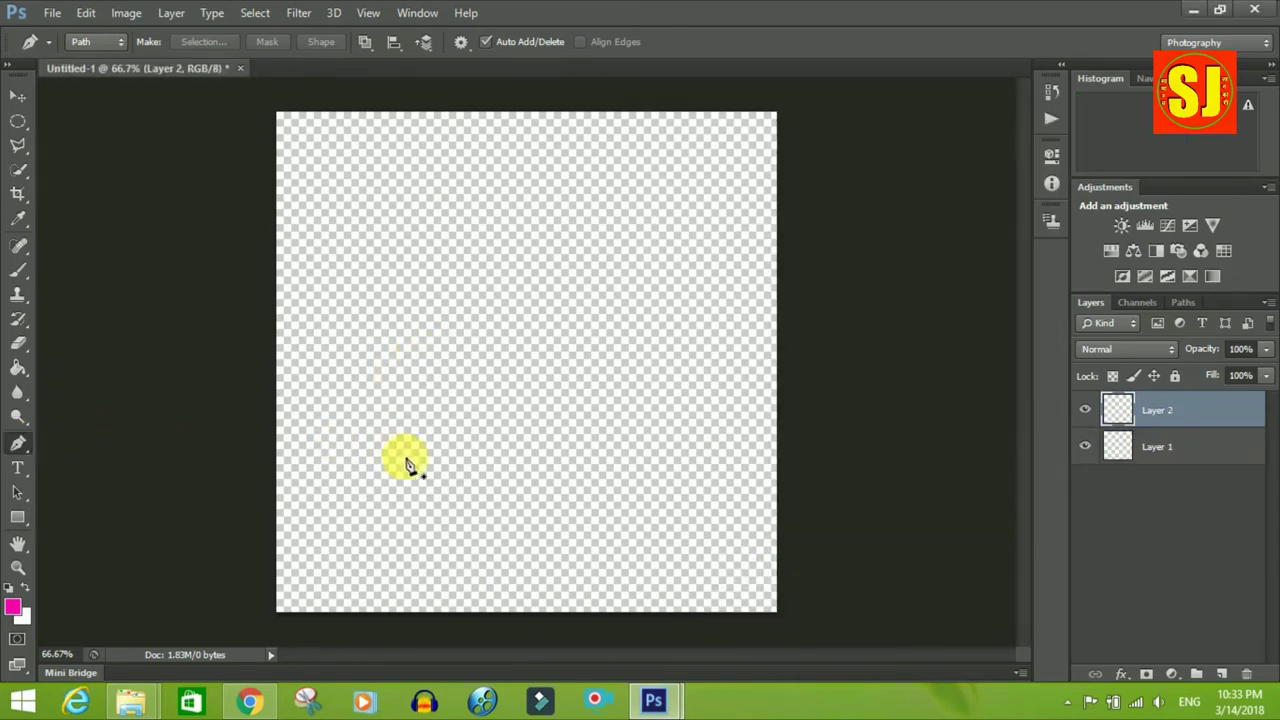
Draw a closed Pen path around the canvas's lower part with a wavy upper edge, extending past the canvas sides
click(240, 443)
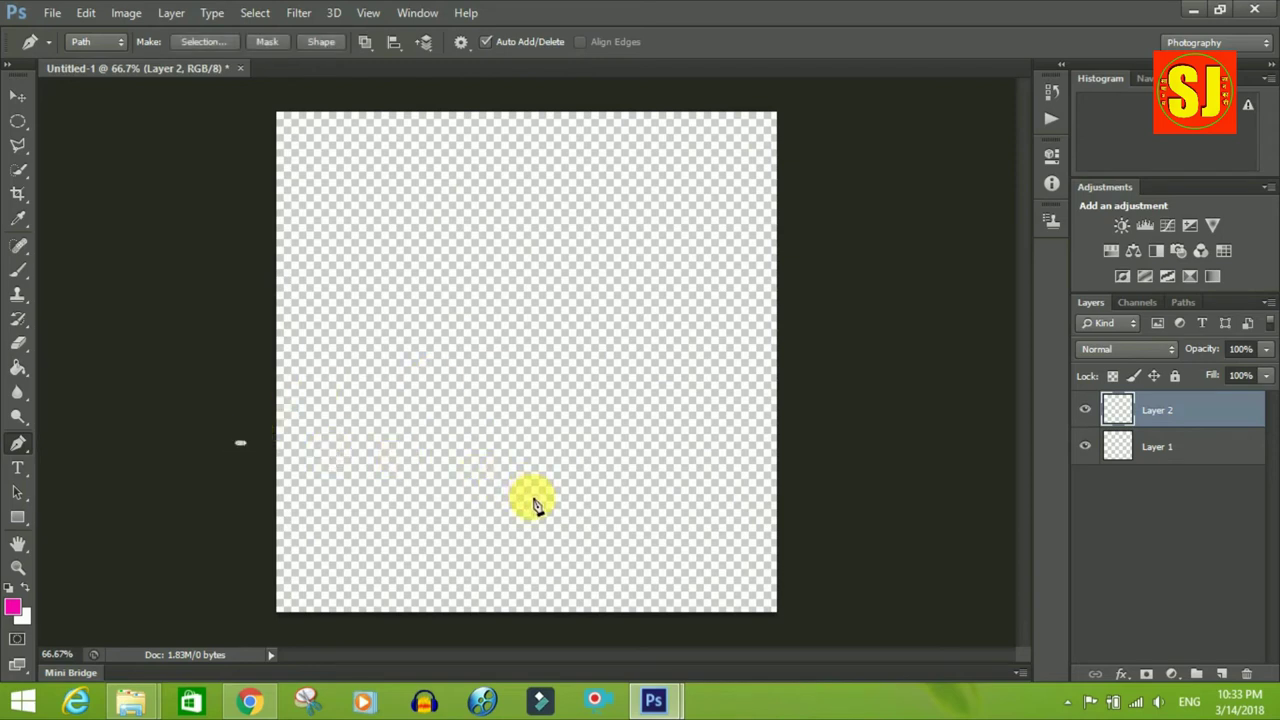
drag(544, 485, 646, 542)
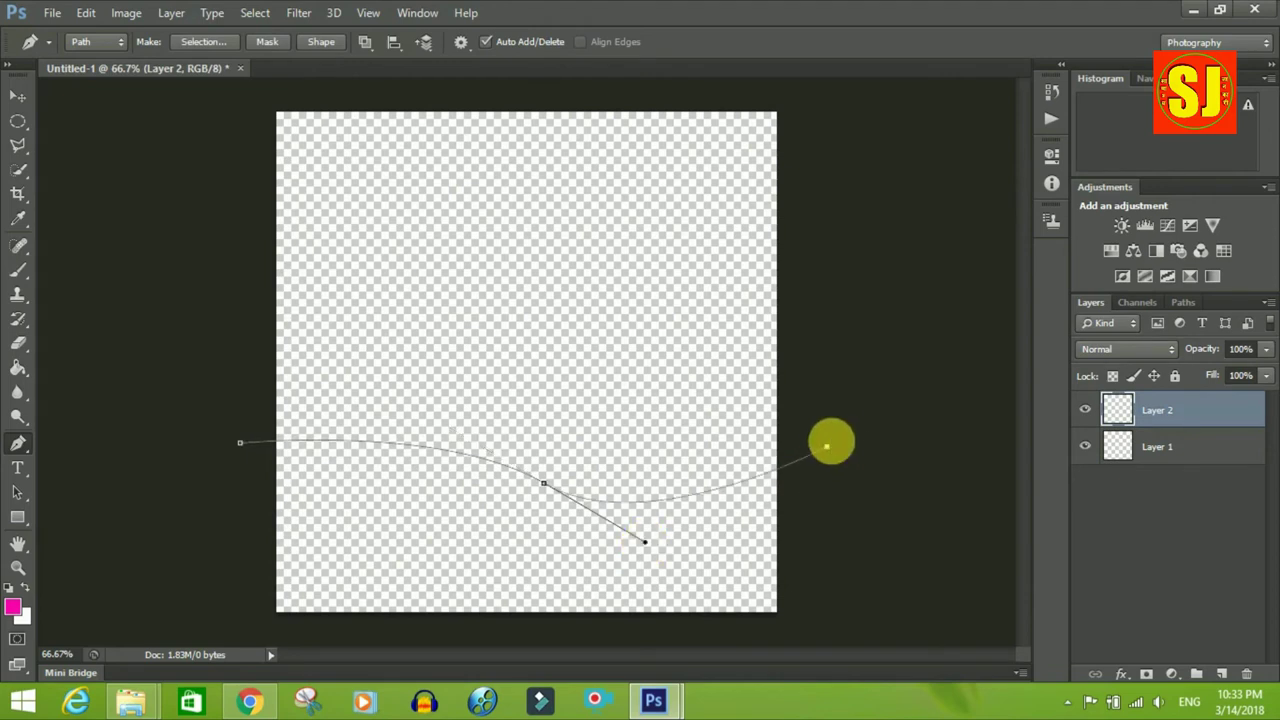
drag(826, 446, 844, 423)
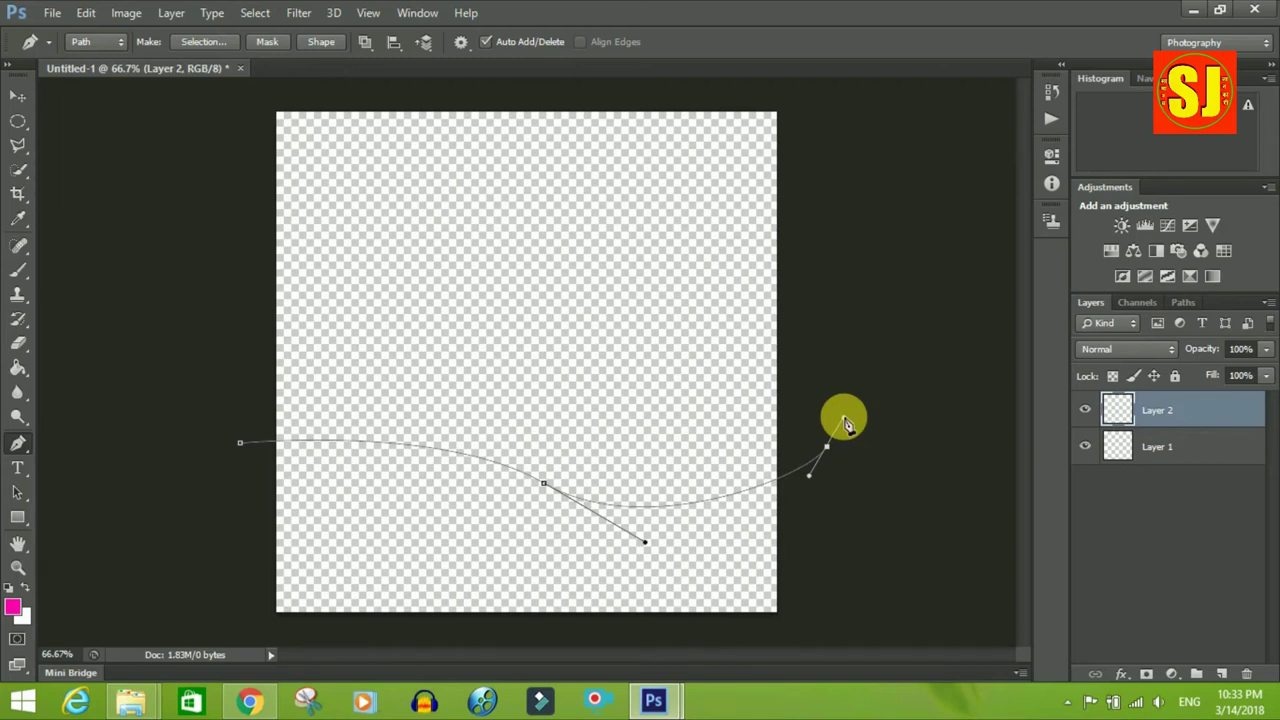
click(837, 614)
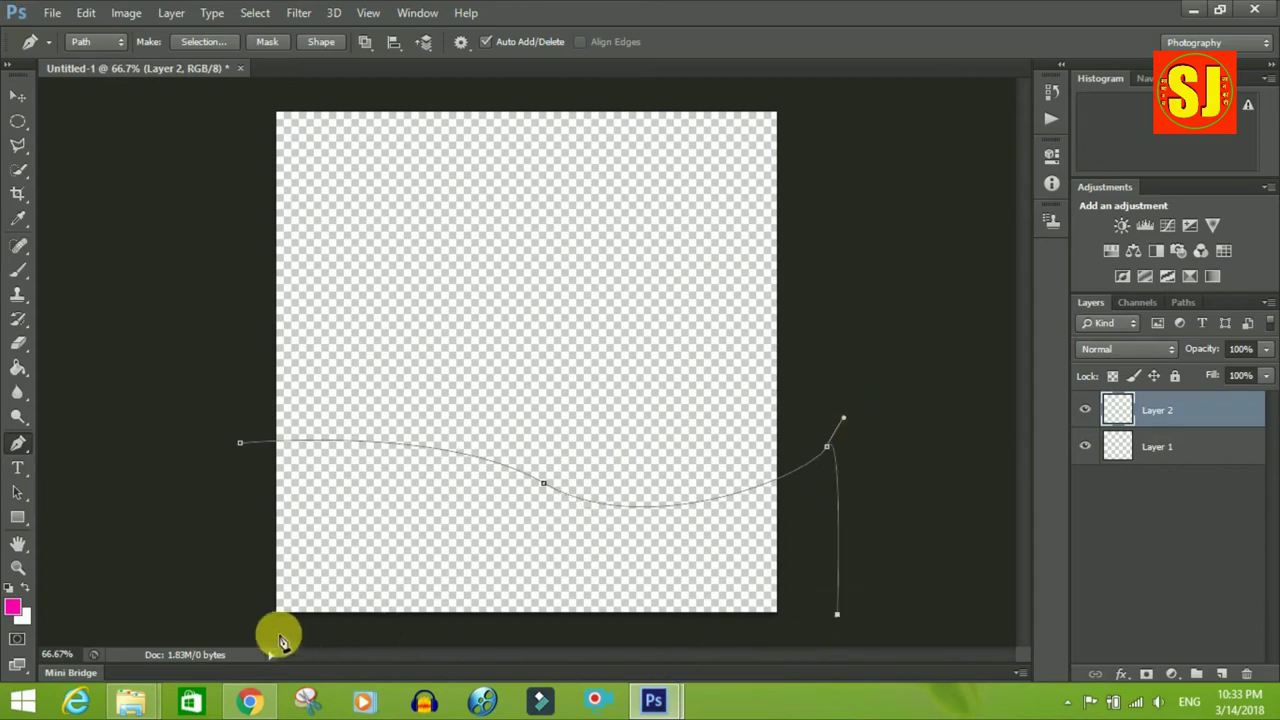
click(214, 629)
click(240, 442)
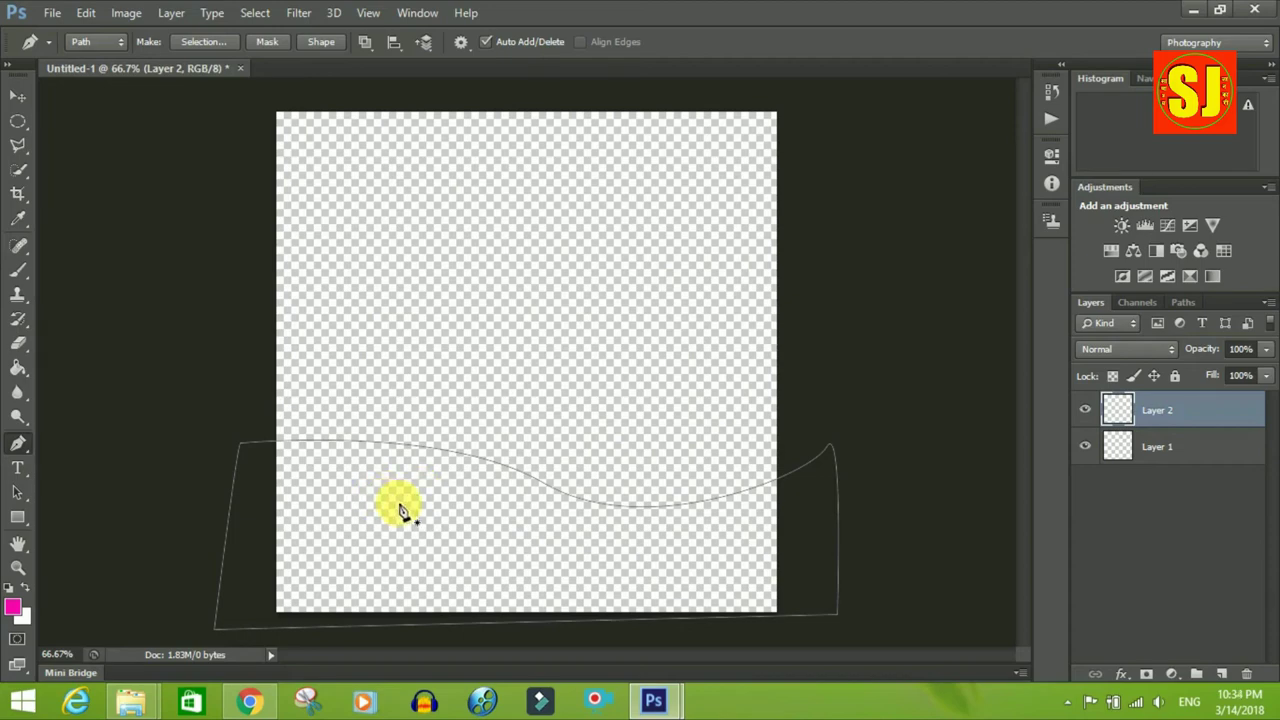
Make a new anti-aliased selection from the wave path with a 0-pixel feather radius
right_click(401, 511)
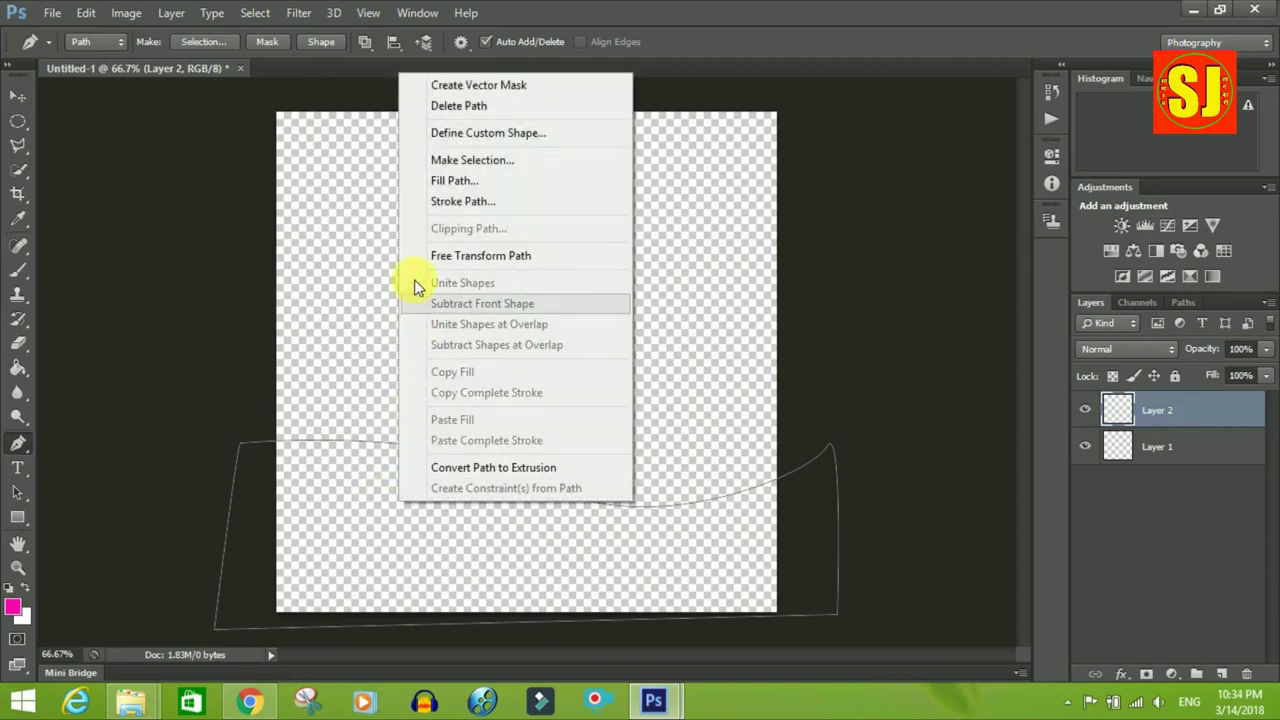
click(473, 162)
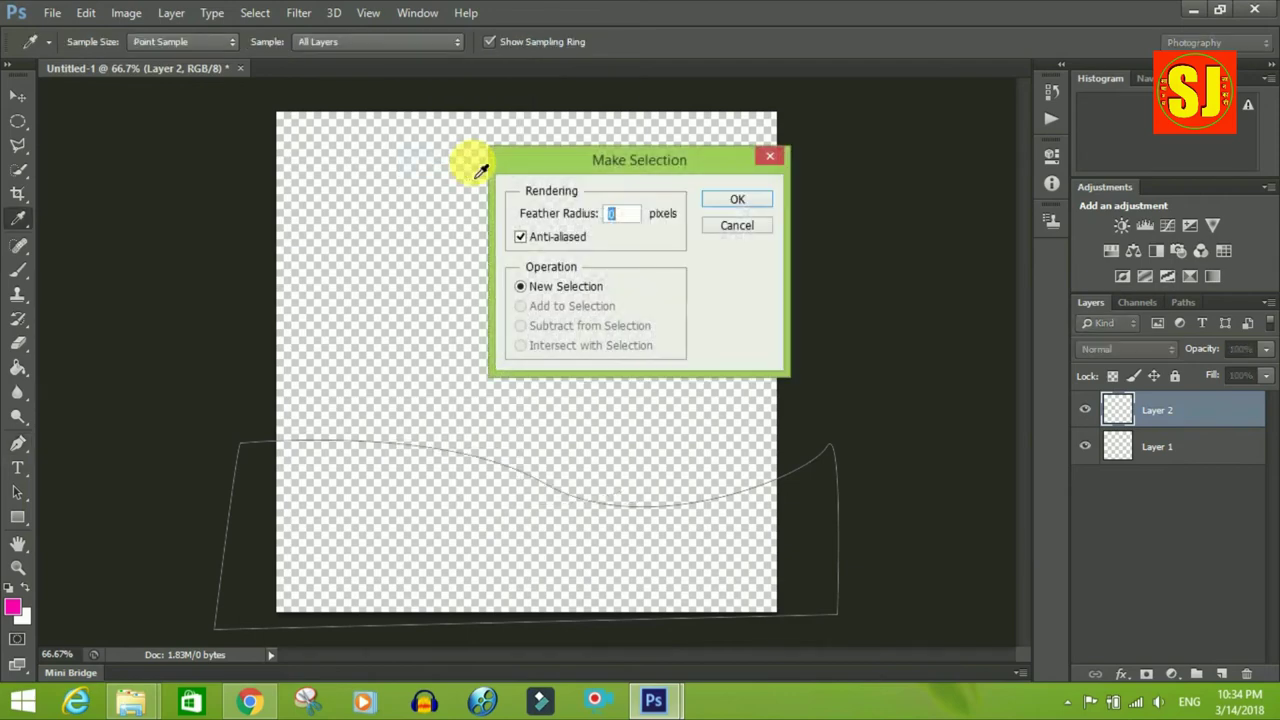
click(737, 200)
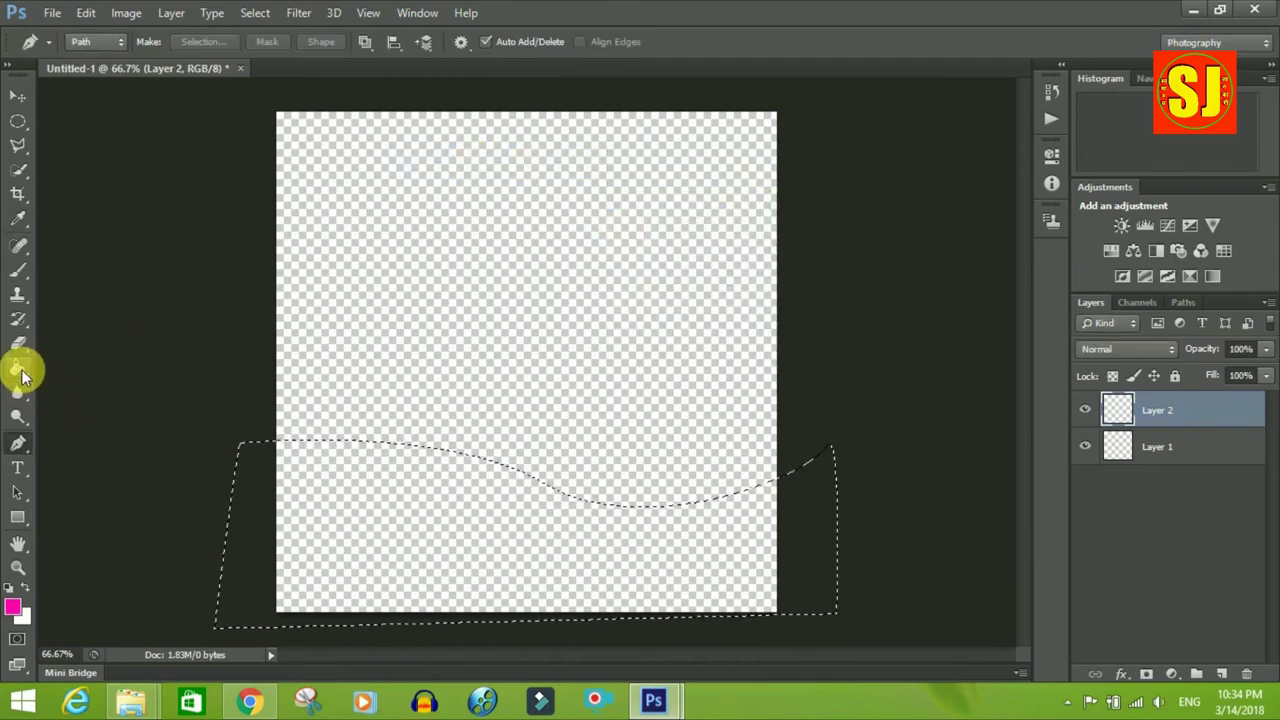
Set the foreground colour to magenta fa02ab, fill the wave selection with the Paint Bucket on Layer 2 and deselect
click(18, 370)
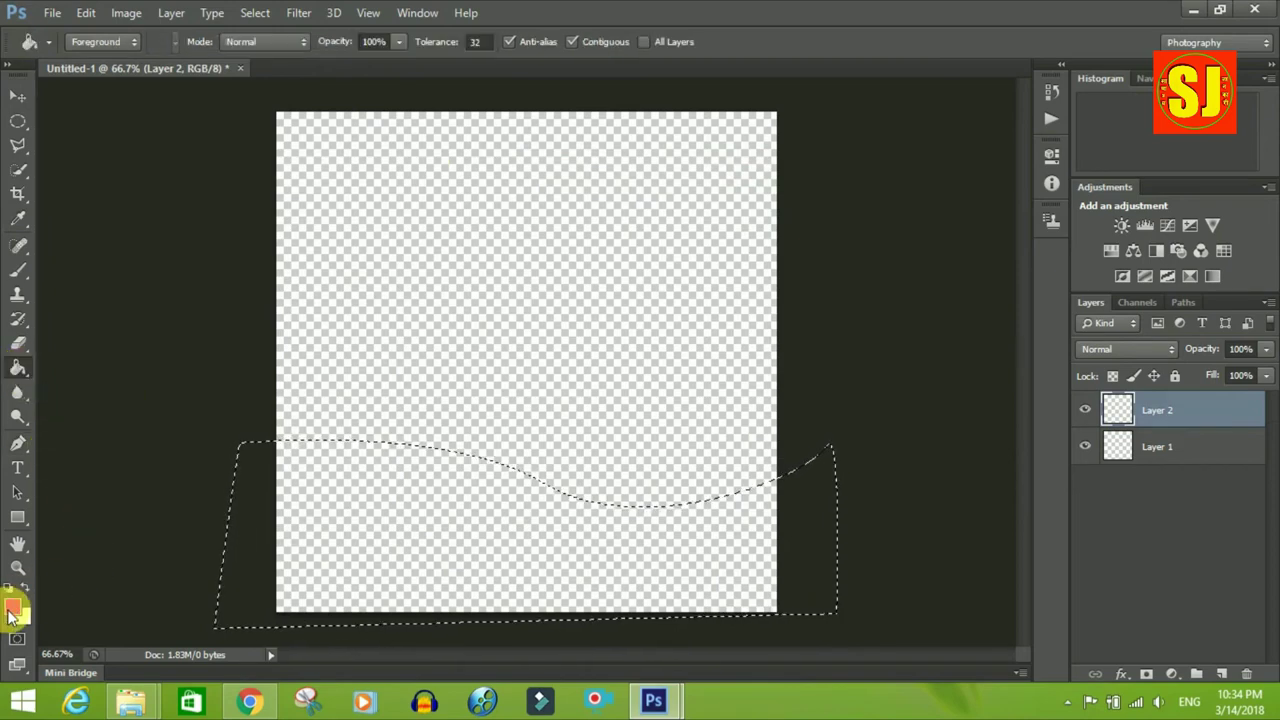
click(13, 607)
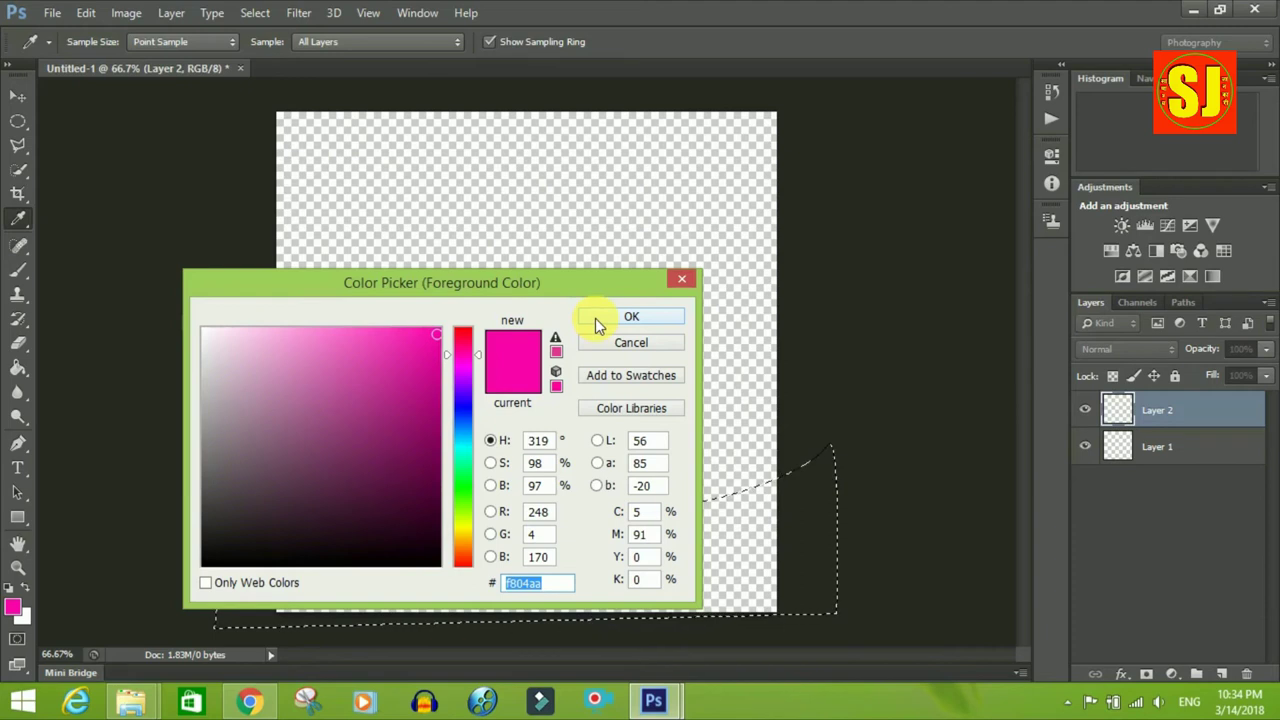
drag(420, 351, 445, 339)
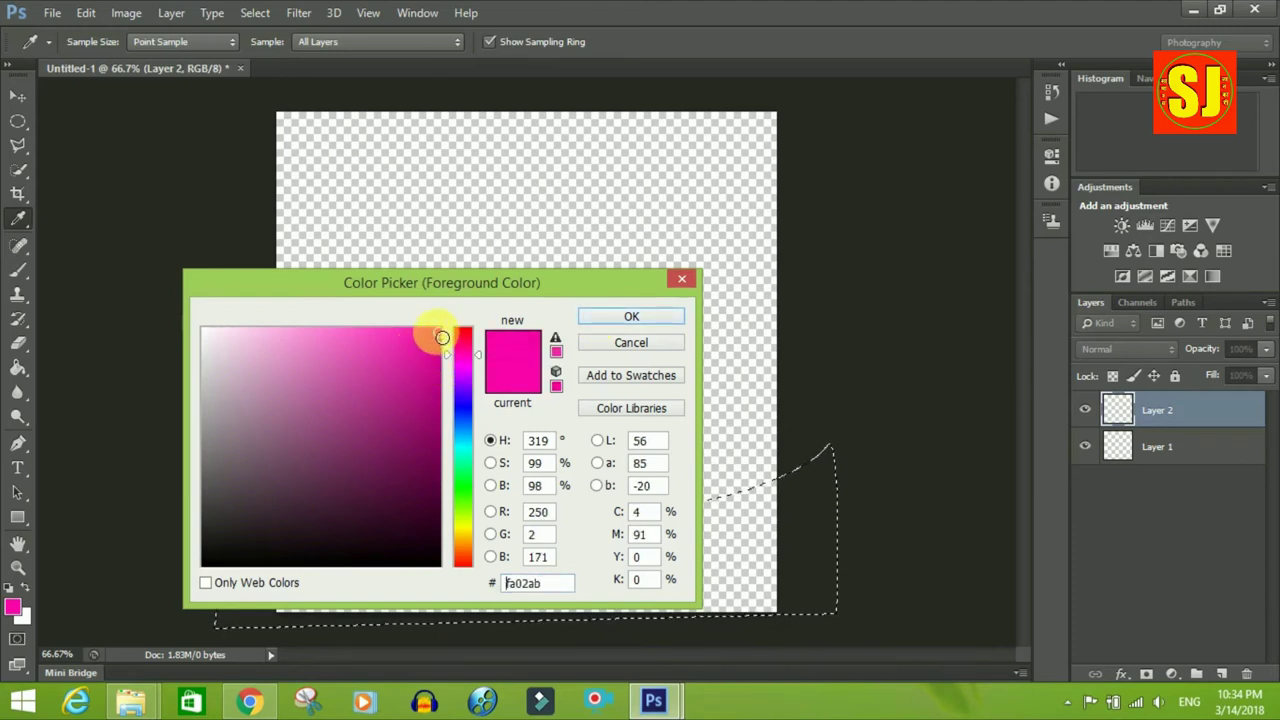
click(630, 317)
key(g)
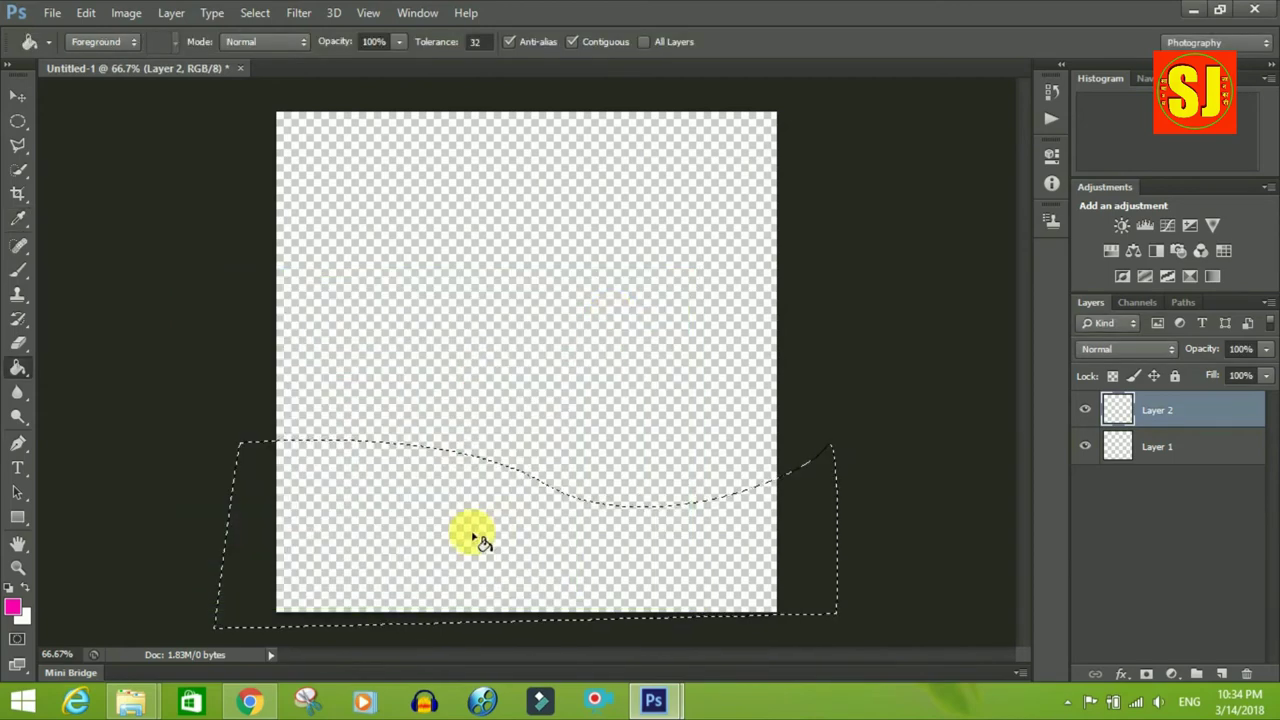
click(418, 538)
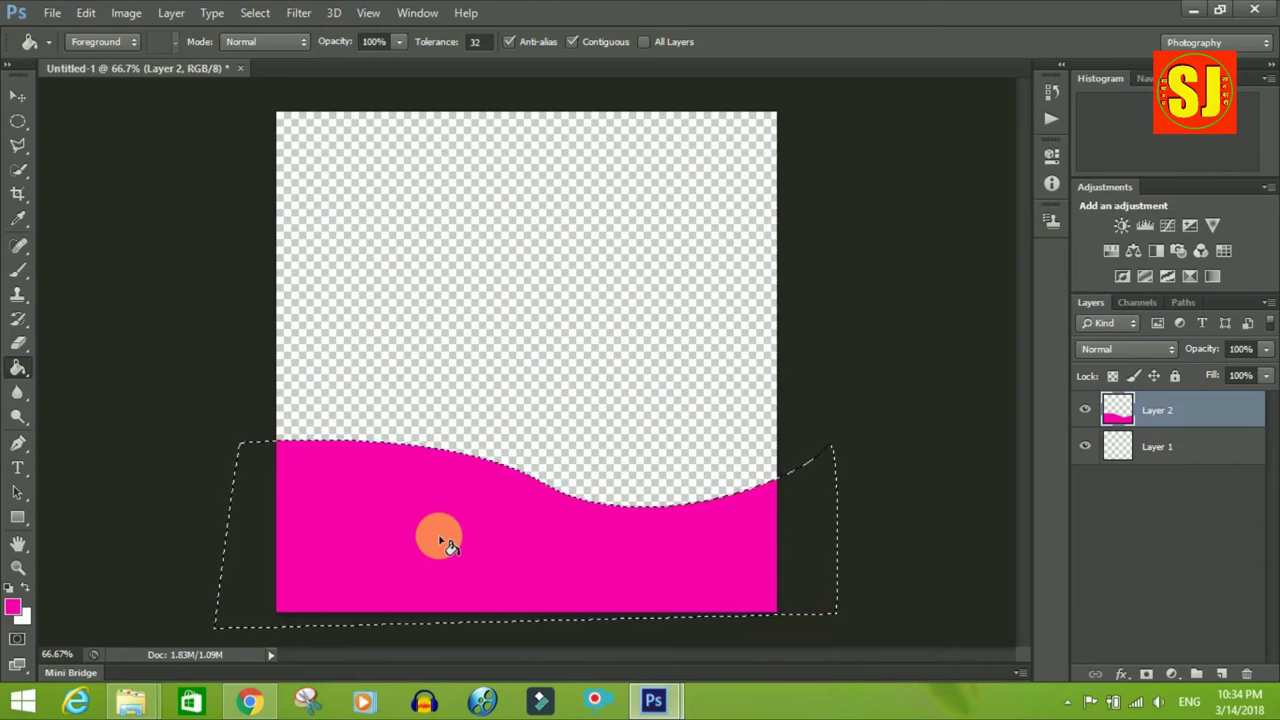
key(ctrl+d)
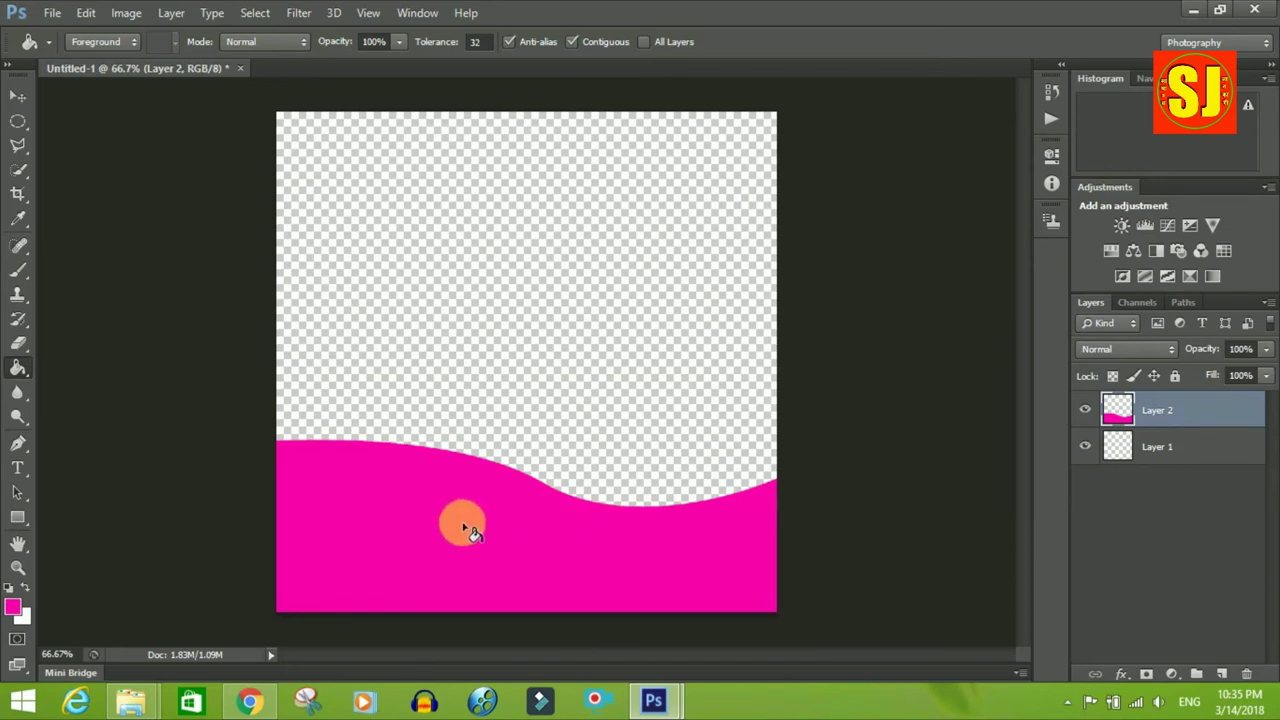
Check the text and flower layout in the love.png reference, and minimise its window
mouse_move(655, 705)
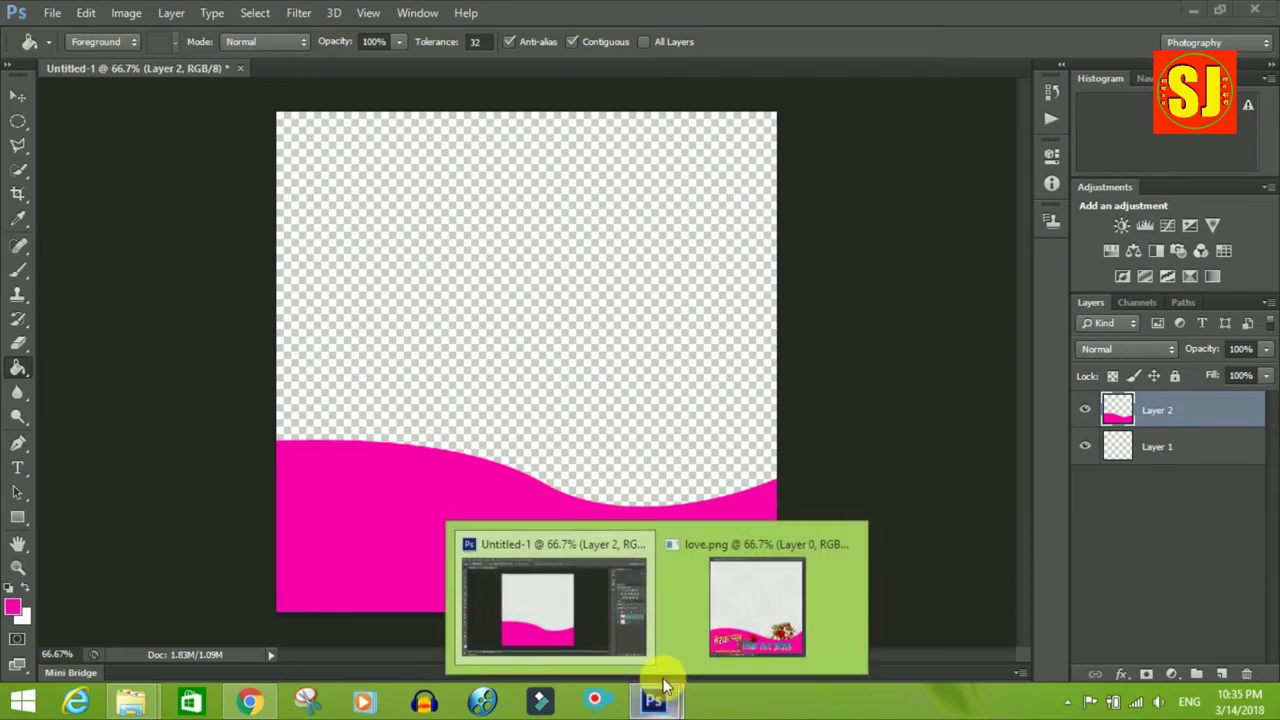
click(697, 635)
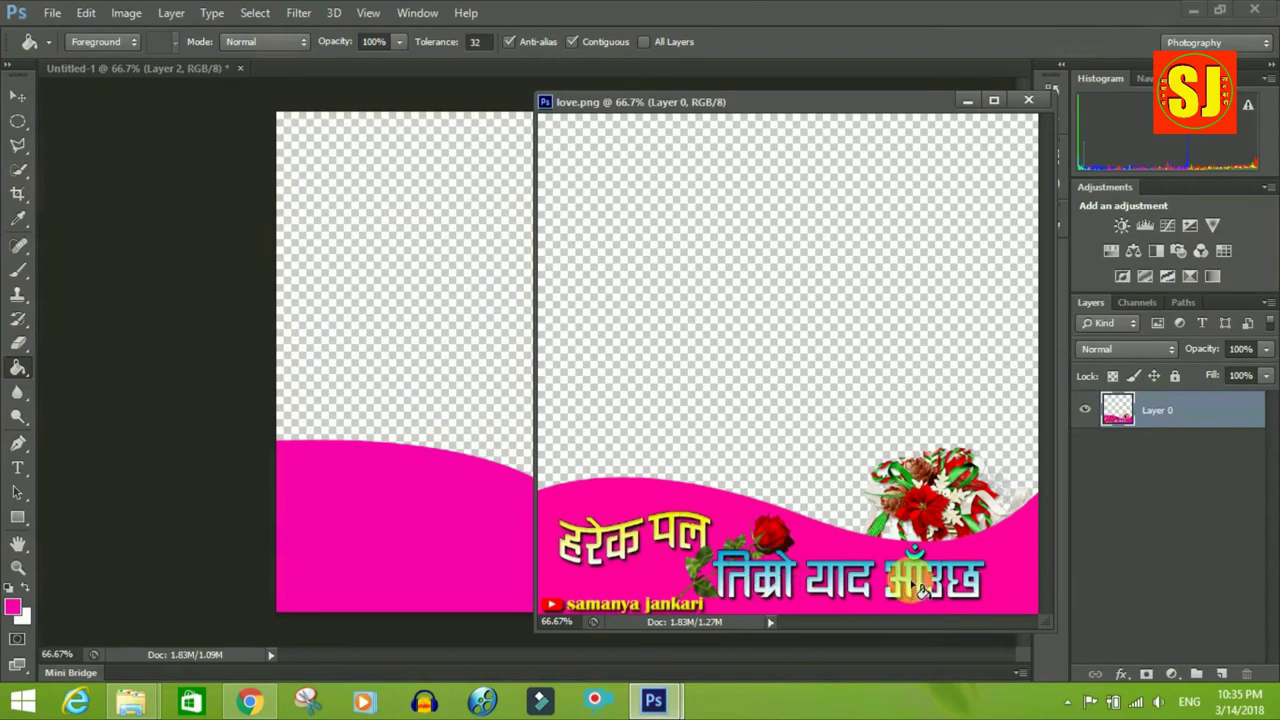
click(967, 100)
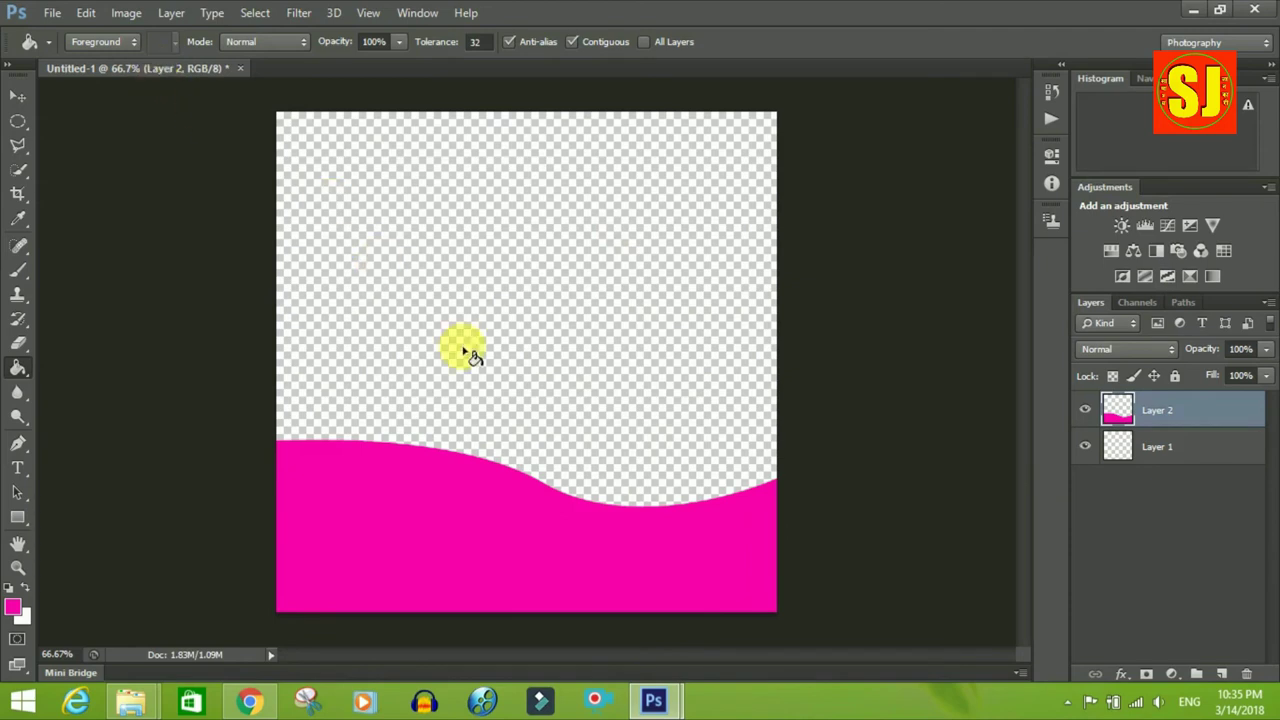
Add a new layer above the magenta wave and browse the Type tool's available fonts
click(1224, 675)
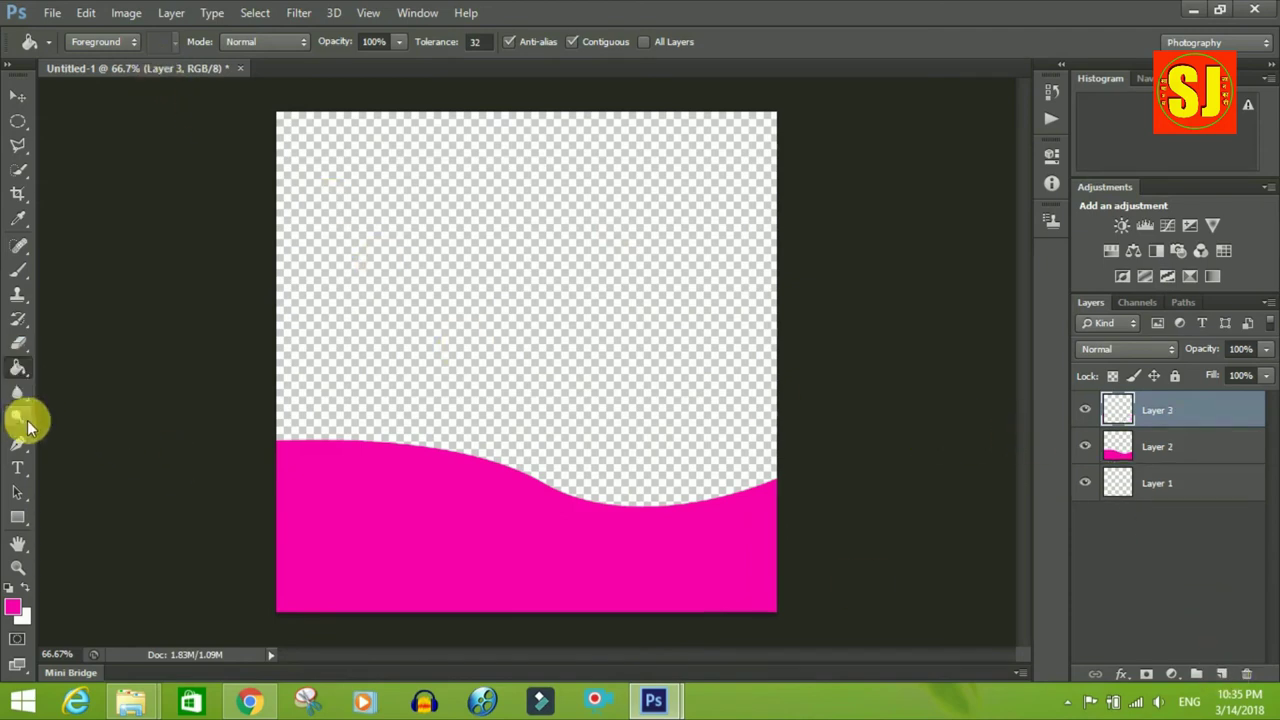
click(22, 468)
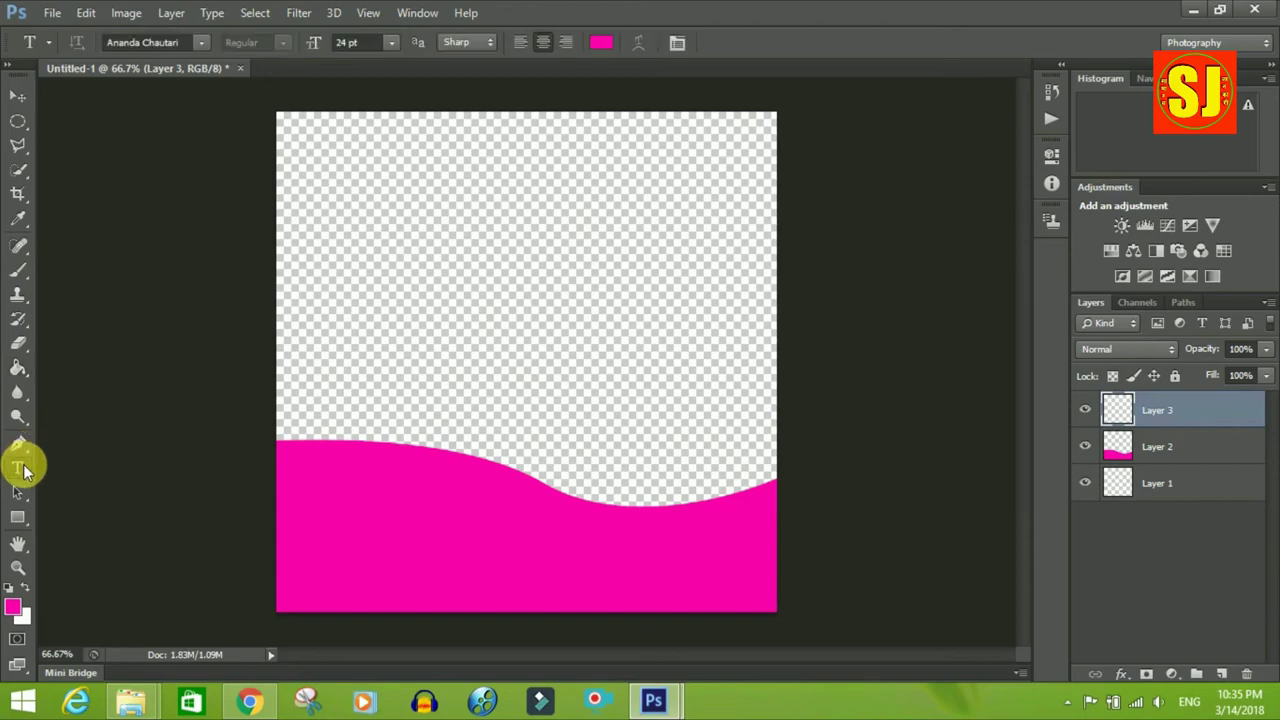
click(204, 45)
scroll(250, 240, up, 2)
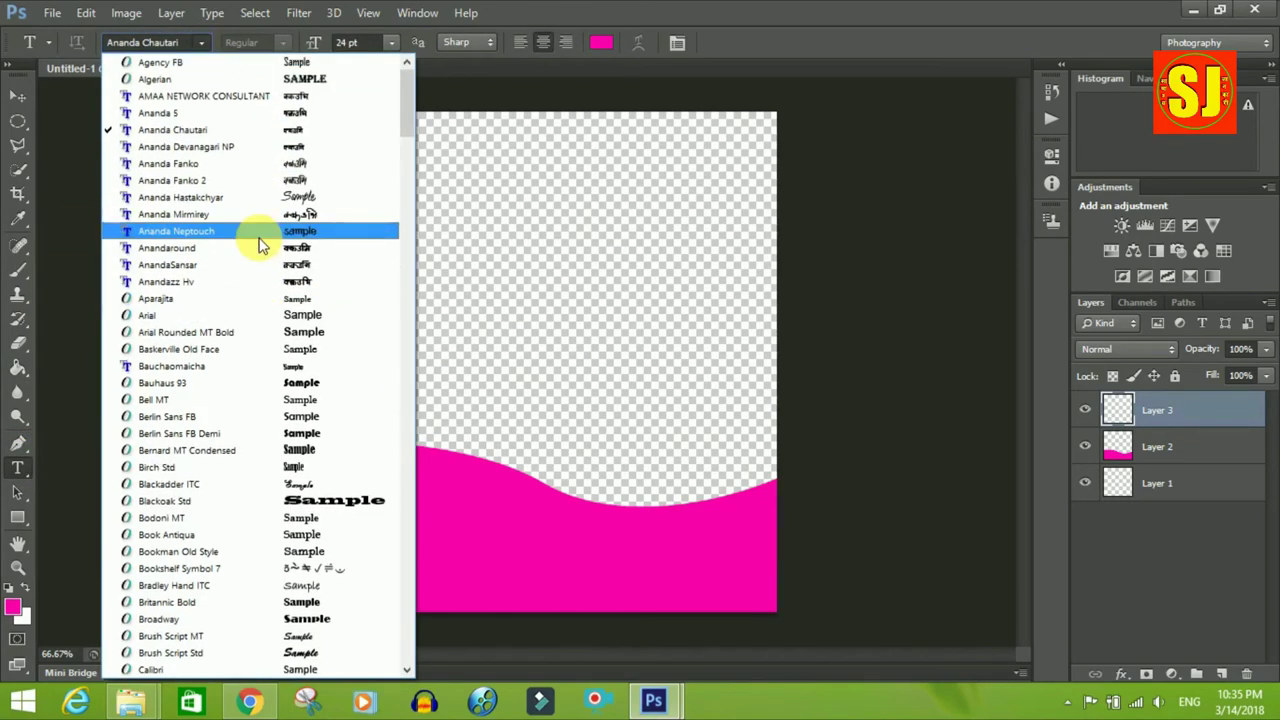
scroll(257, 225, down, 1)
scroll(262, 216, up, 1)
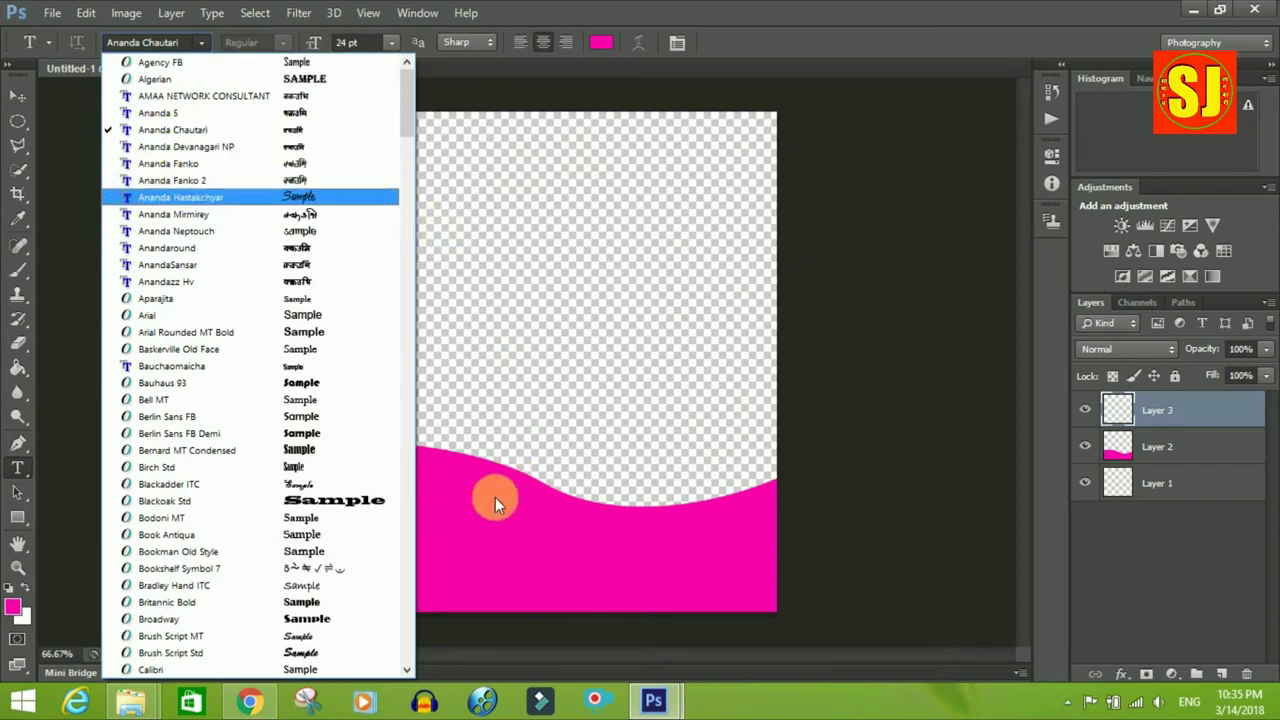
mouse_move(404, 113)
mouse_down()
mouse_move(407, 208)
mouse_move(404, 113)
mouse_up()
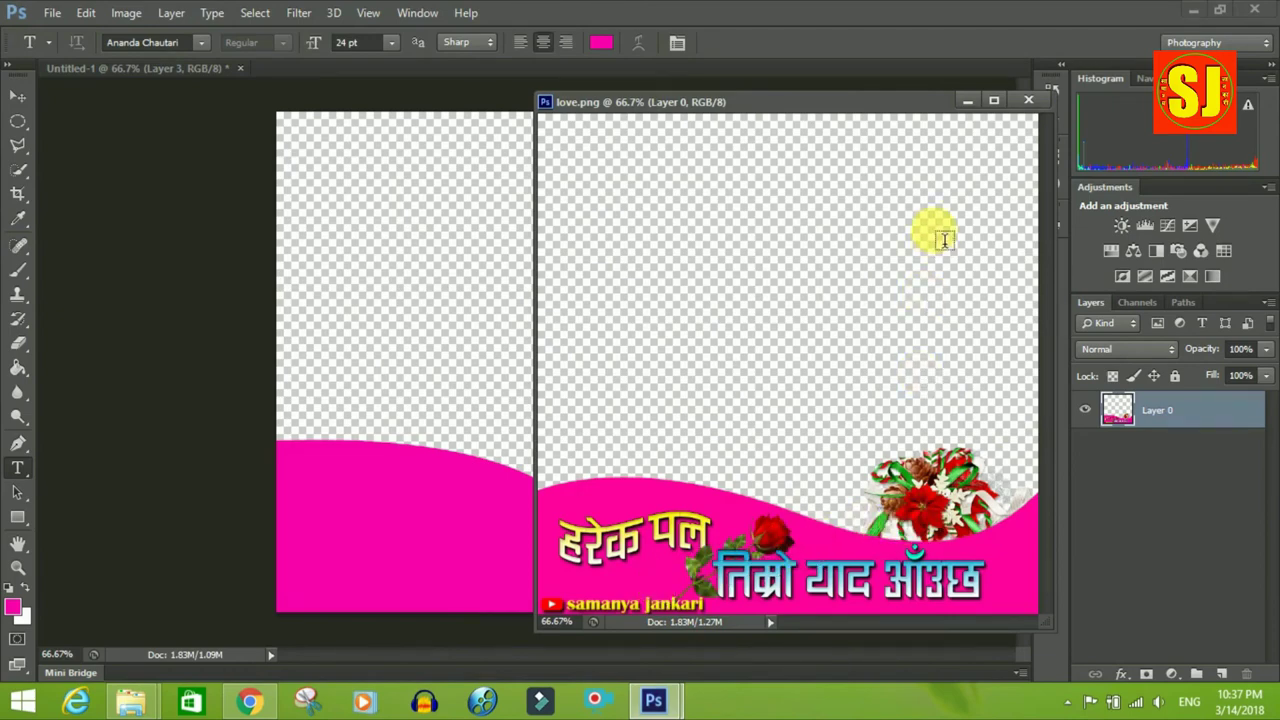
Put the love.png reference away, open the rose image leaf-3207294_960_720 from the Desktop and float it in its own window
click(967, 101)
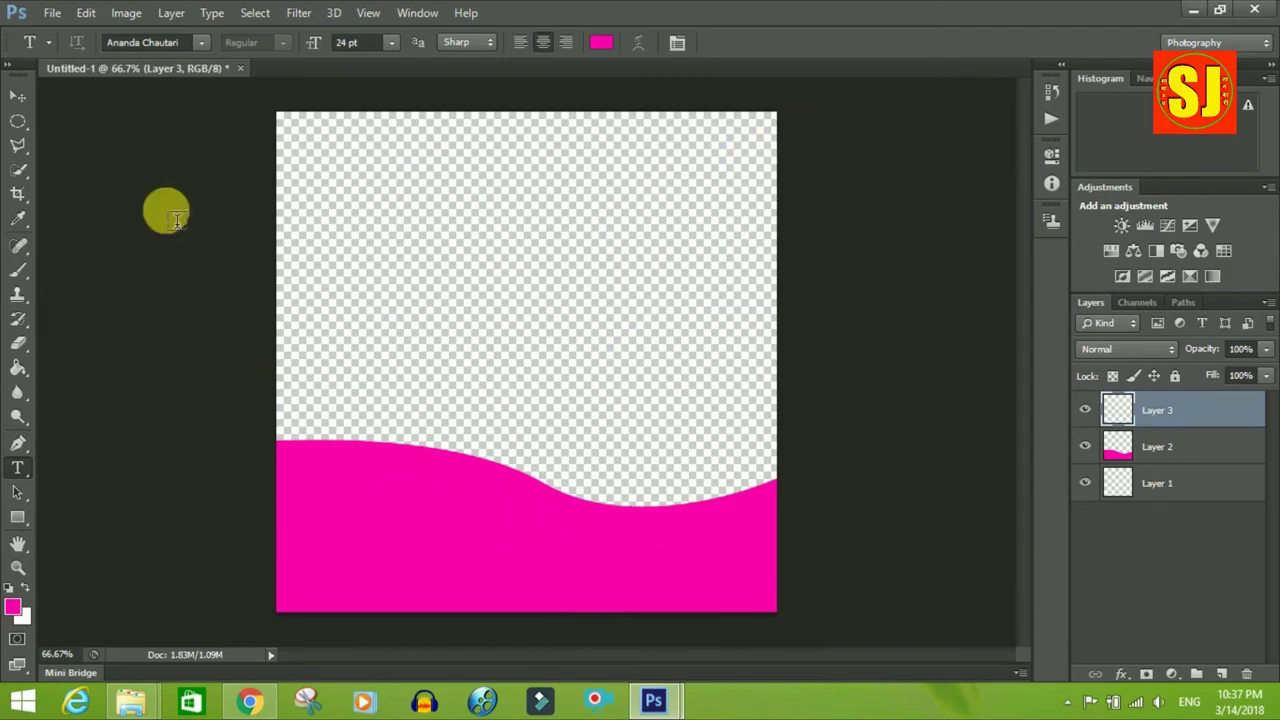
click(51, 13)
click(64, 52)
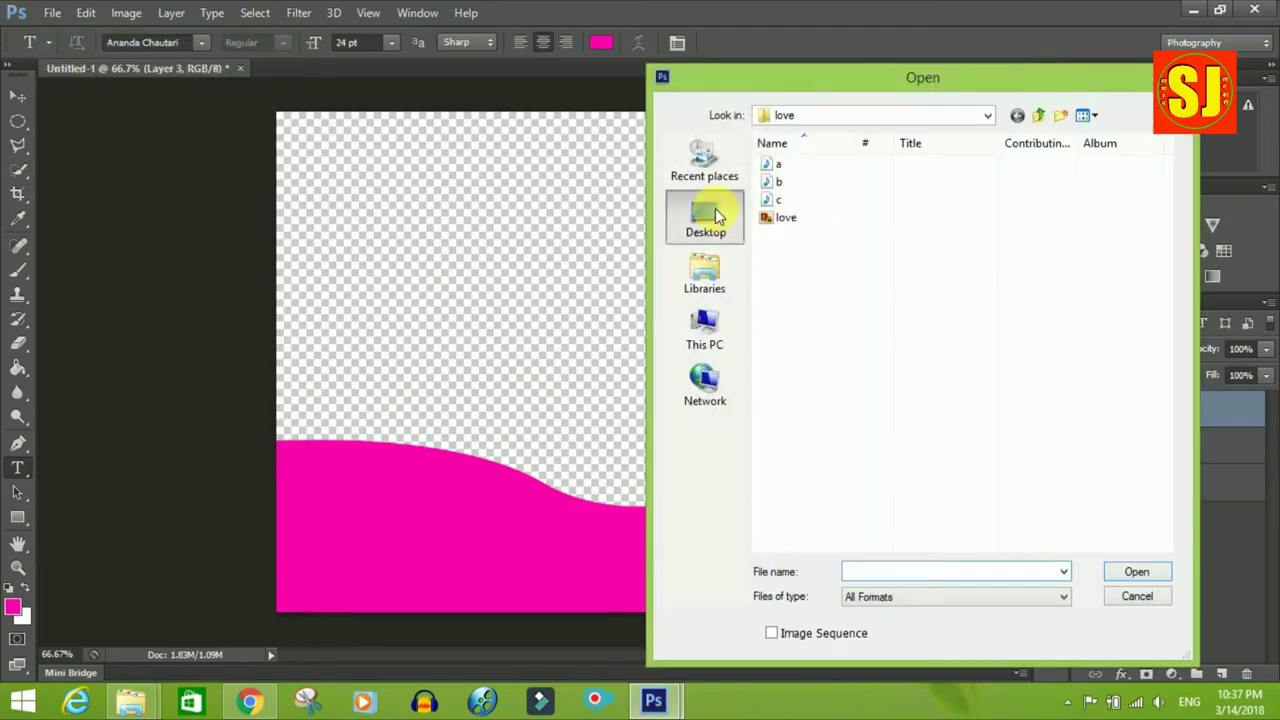
click(715, 208)
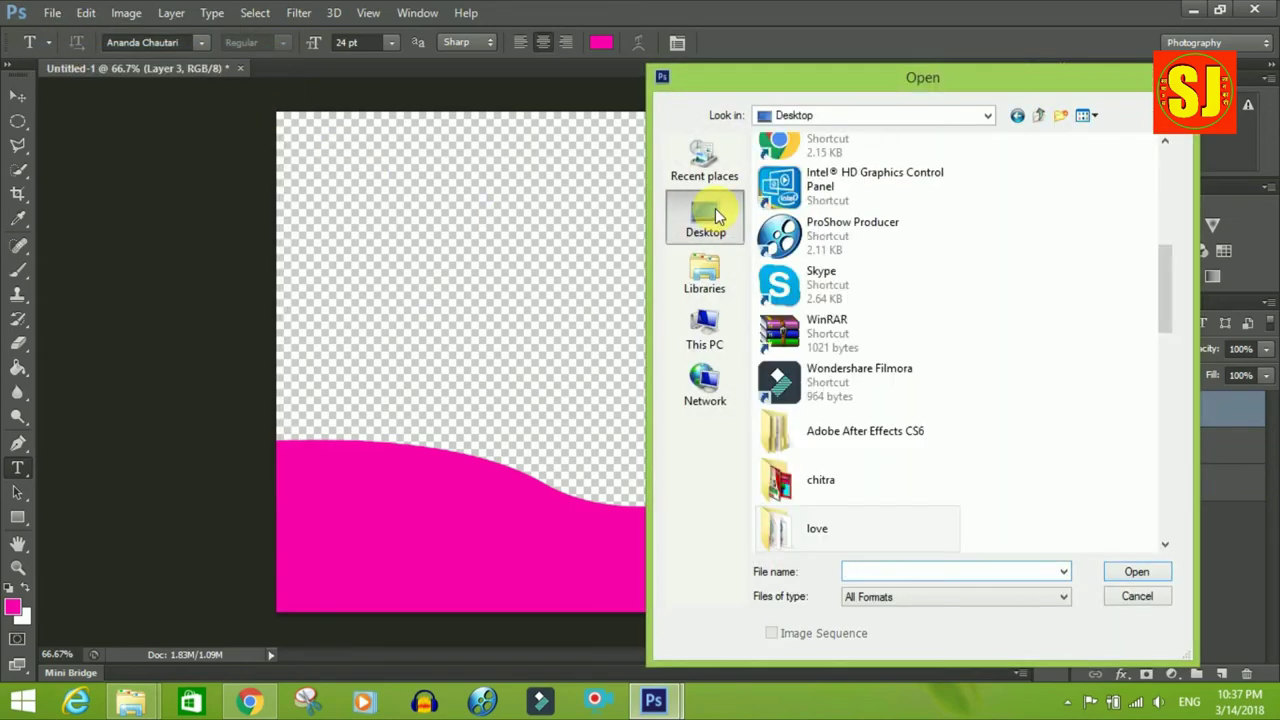
drag(1172, 297, 1160, 465)
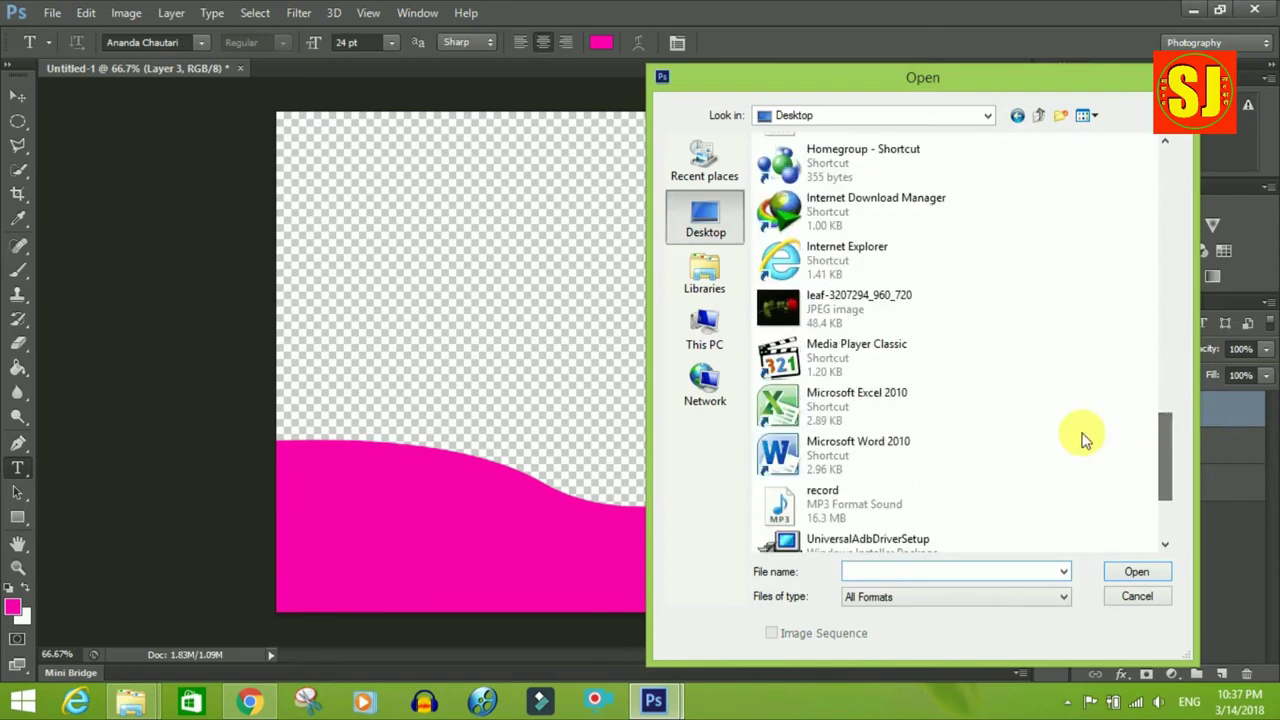
click(826, 305)
click(1136, 571)
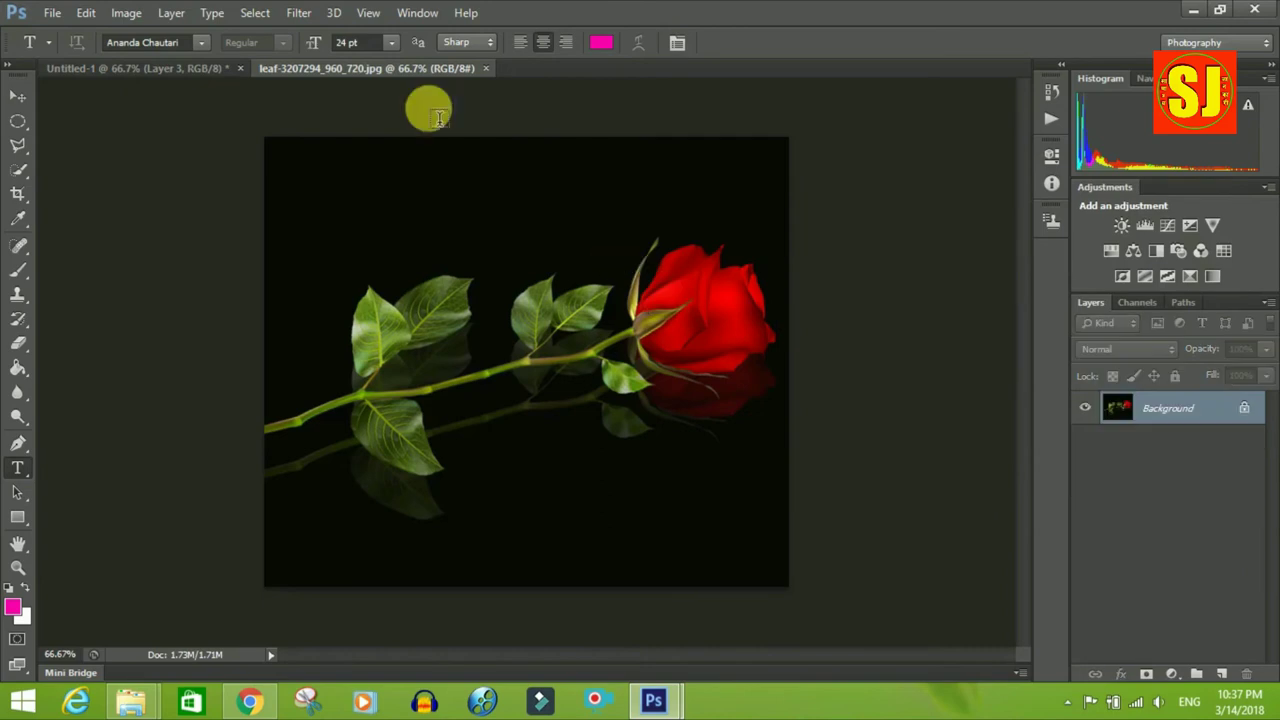
drag(409, 69, 852, 334)
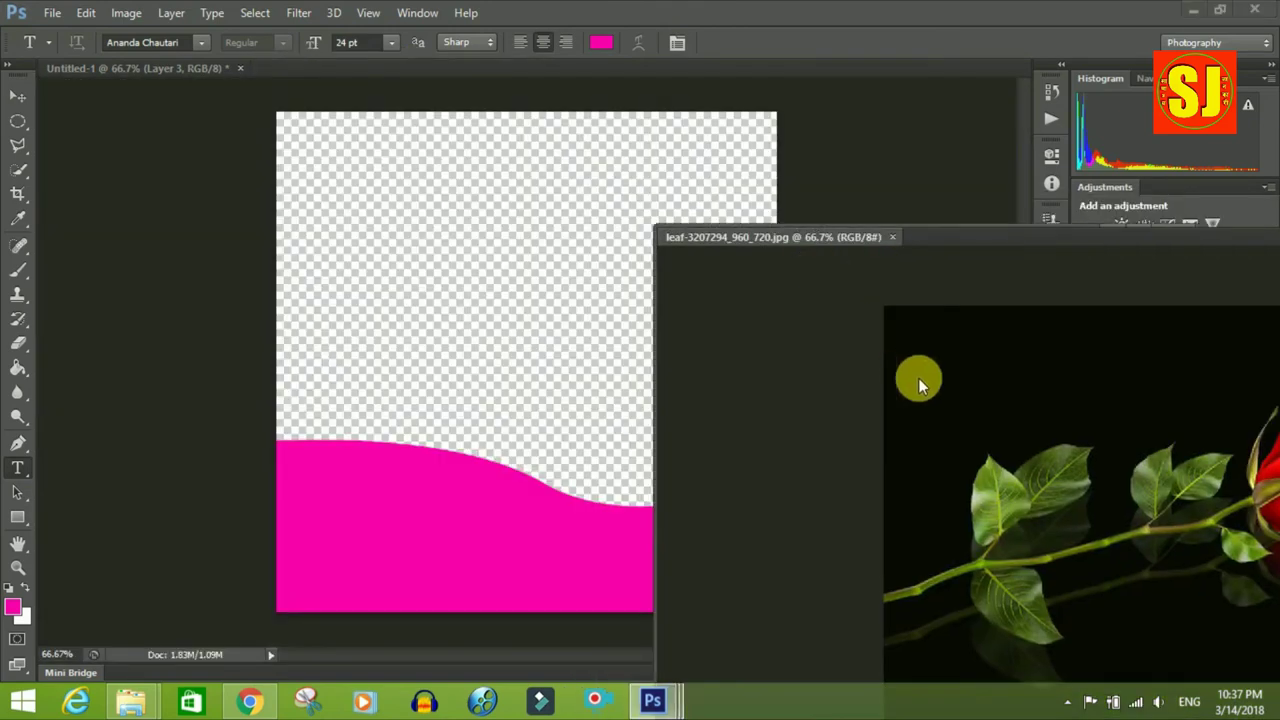
Copy the rose image into Untitled-1 as a new layer, put its source window away and position it over the wave
click(18, 97)
drag(849, 400, 478, 513)
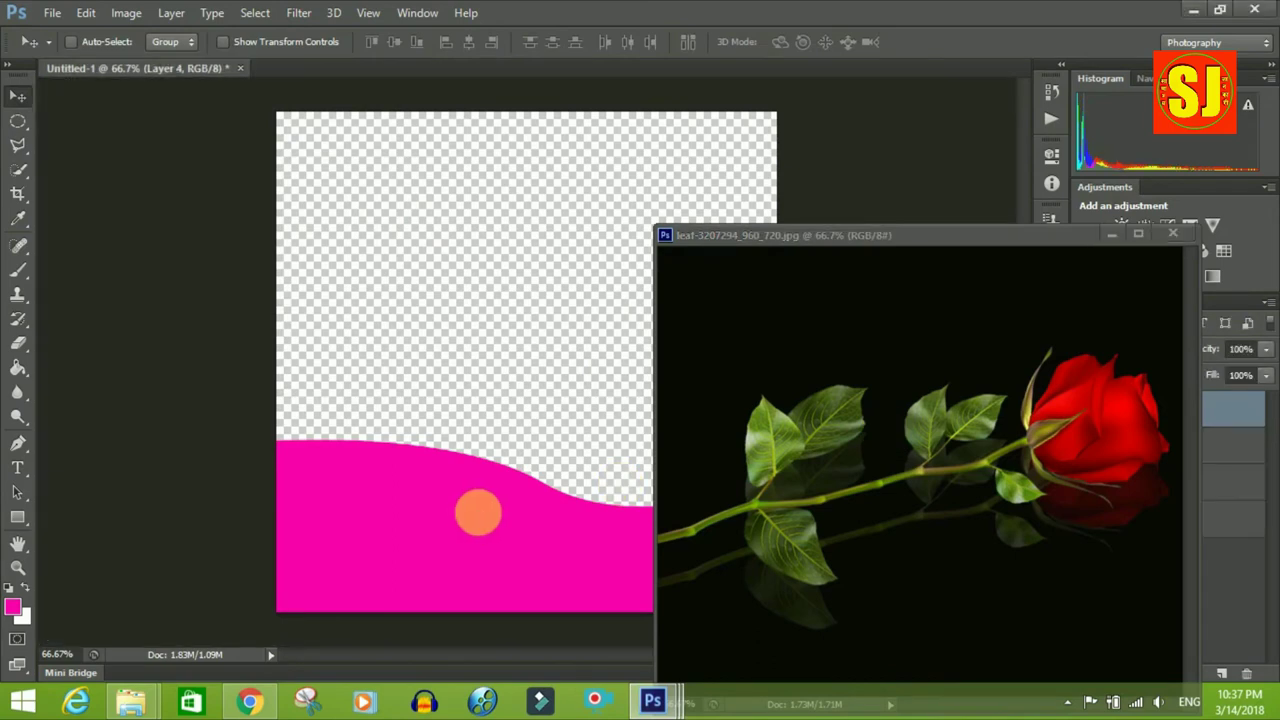
click(1118, 234)
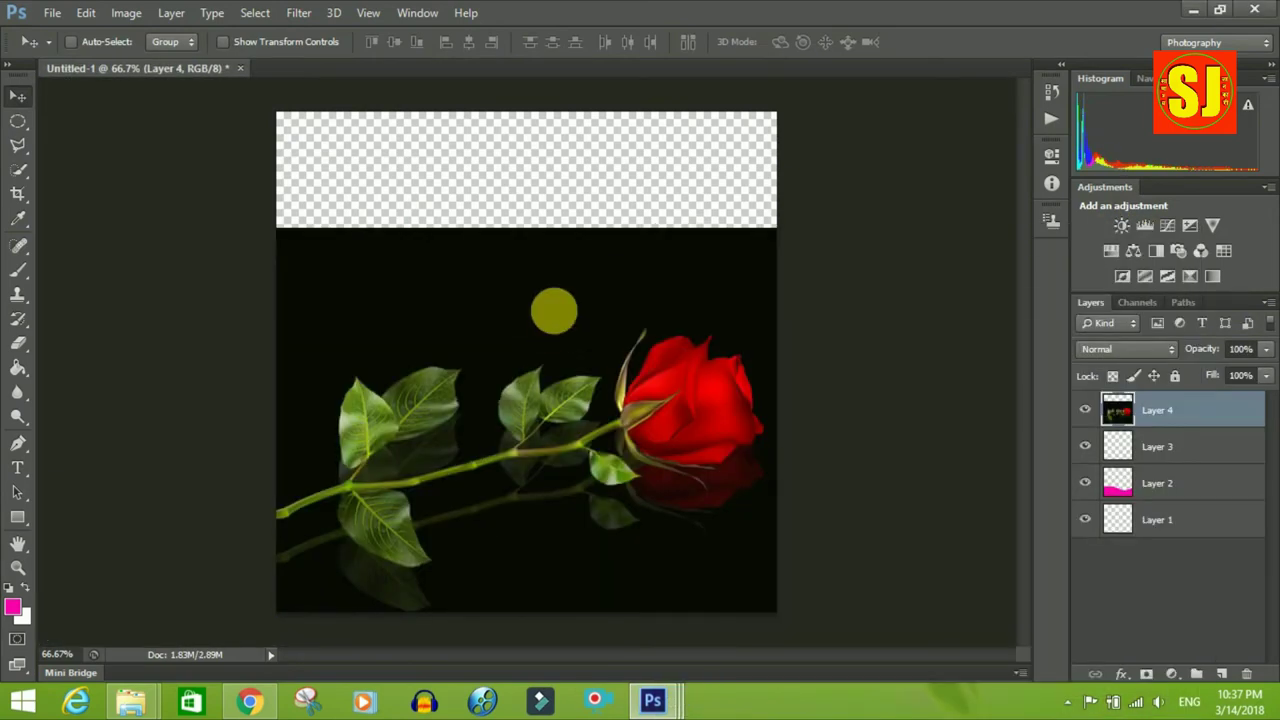
drag(554, 311, 552, 312)
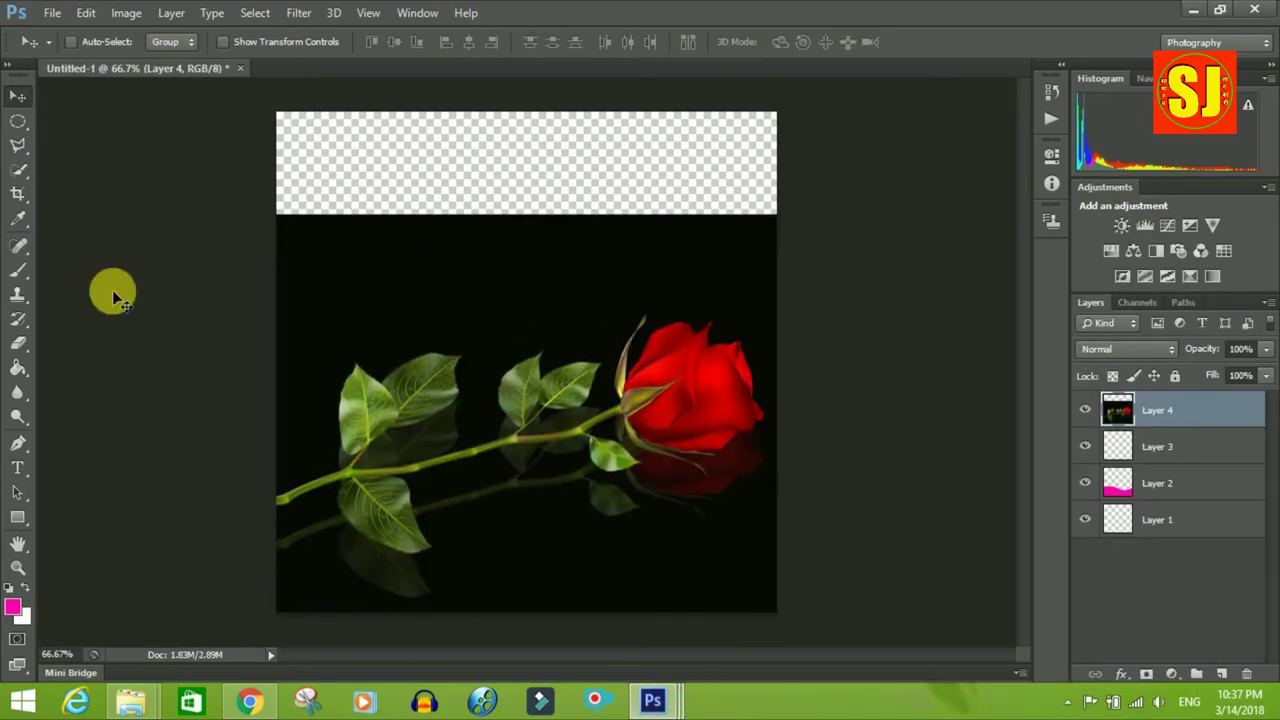
Remove the rose's black background with the Magic Eraser and scale the rose down onto the magenta wave
click(22, 352)
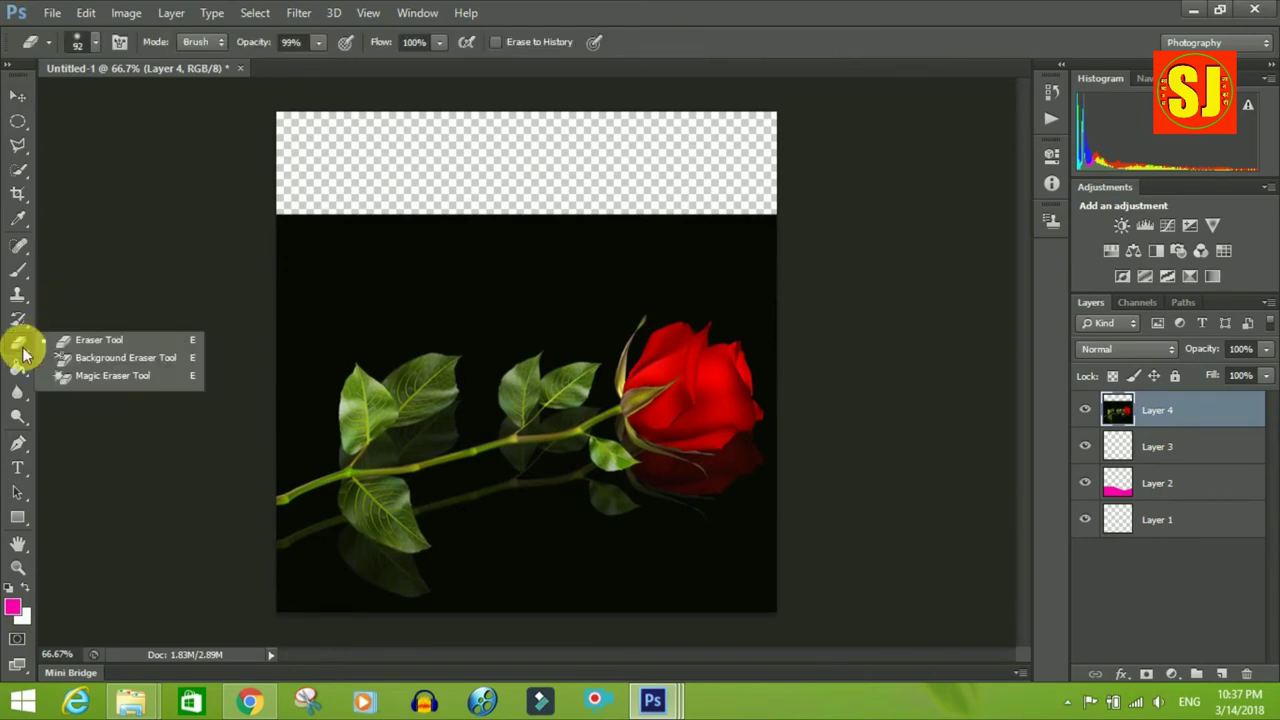
mouse_move(22, 352)
mouse_down()
mouse_move(60, 350)
mouse_move(80, 376)
mouse_up()
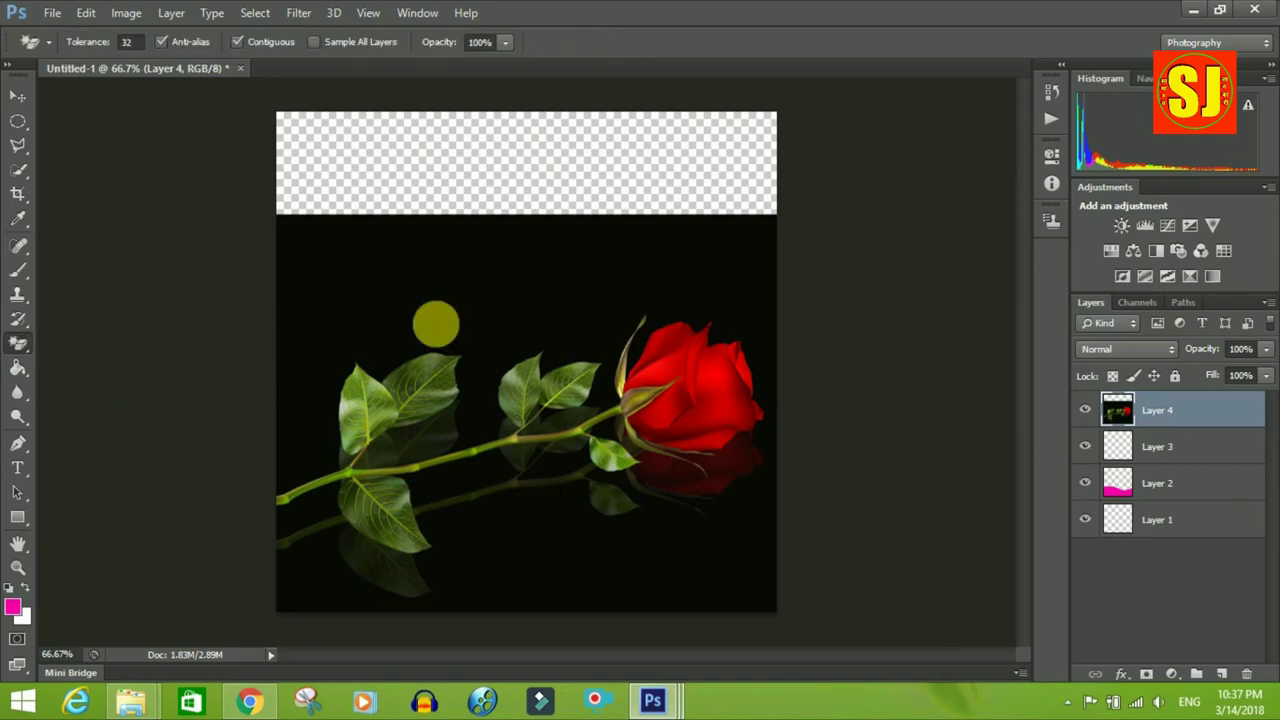
click(441, 321)
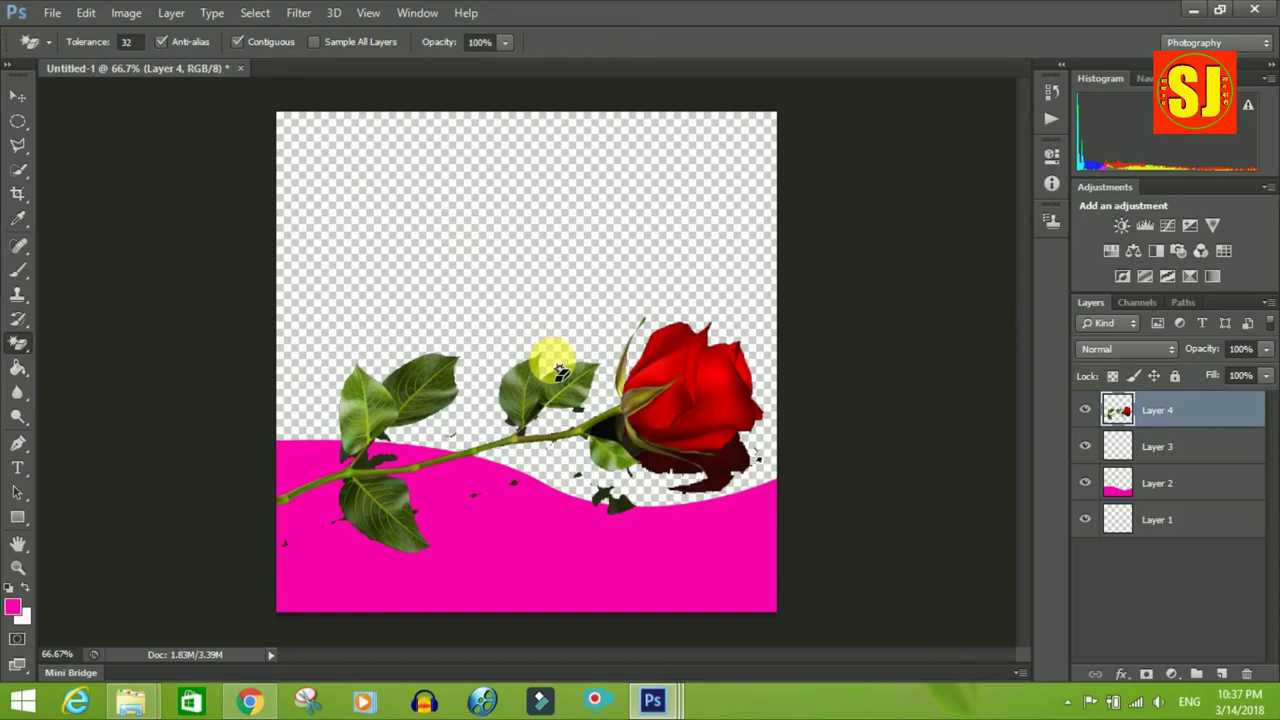
key(ctrl+t)
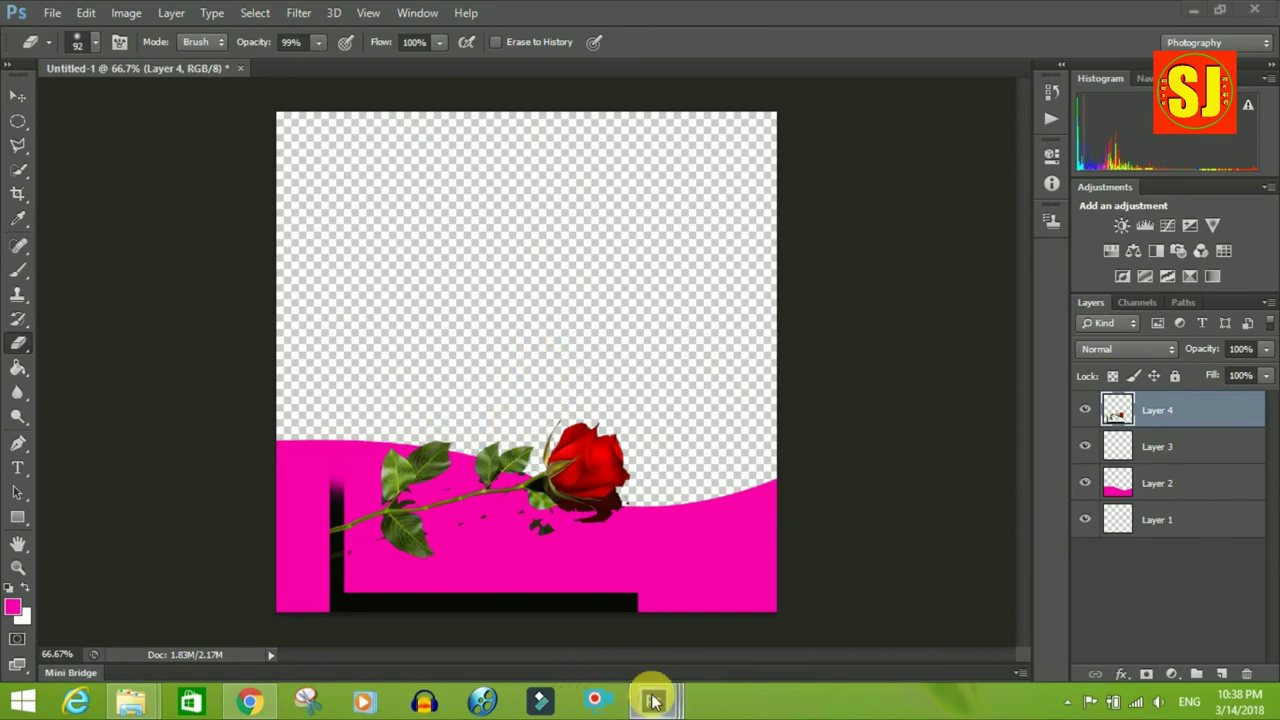
Examine the rose, text and bouquet placement in the love.png reference, and minimise the reference and rose image windows
mouse_move(652, 700)
click(807, 611)
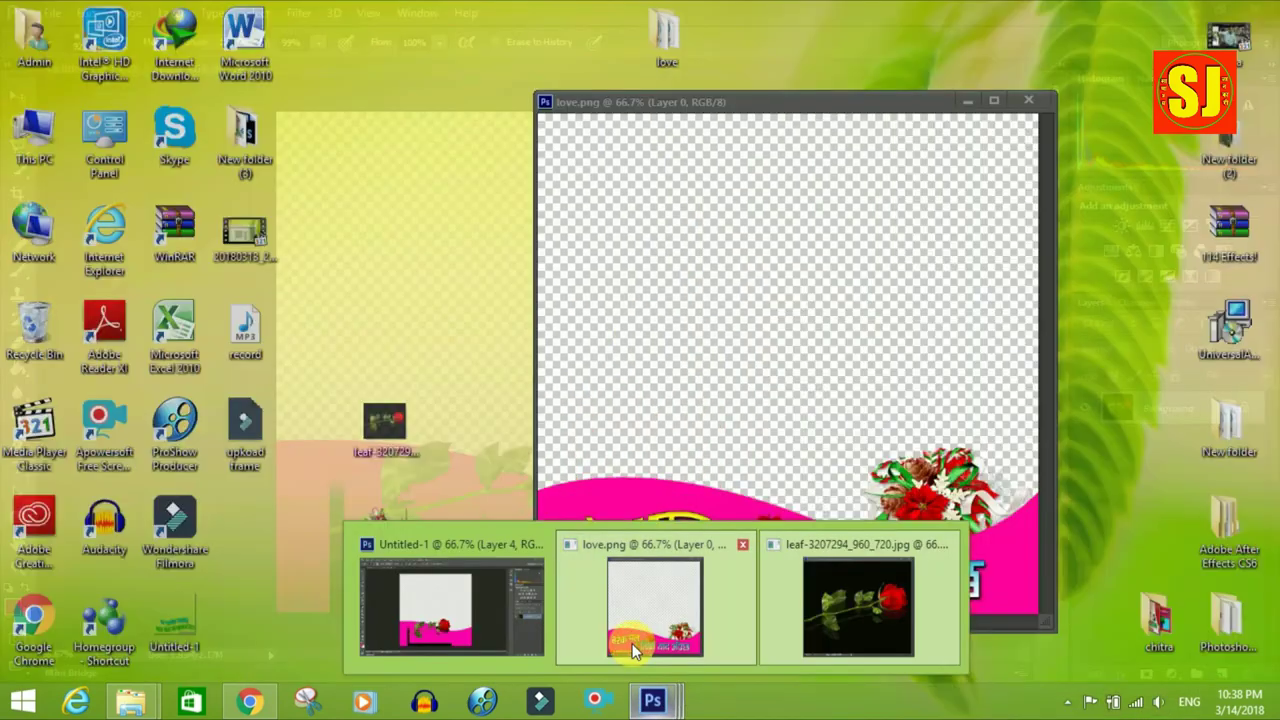
click(645, 655)
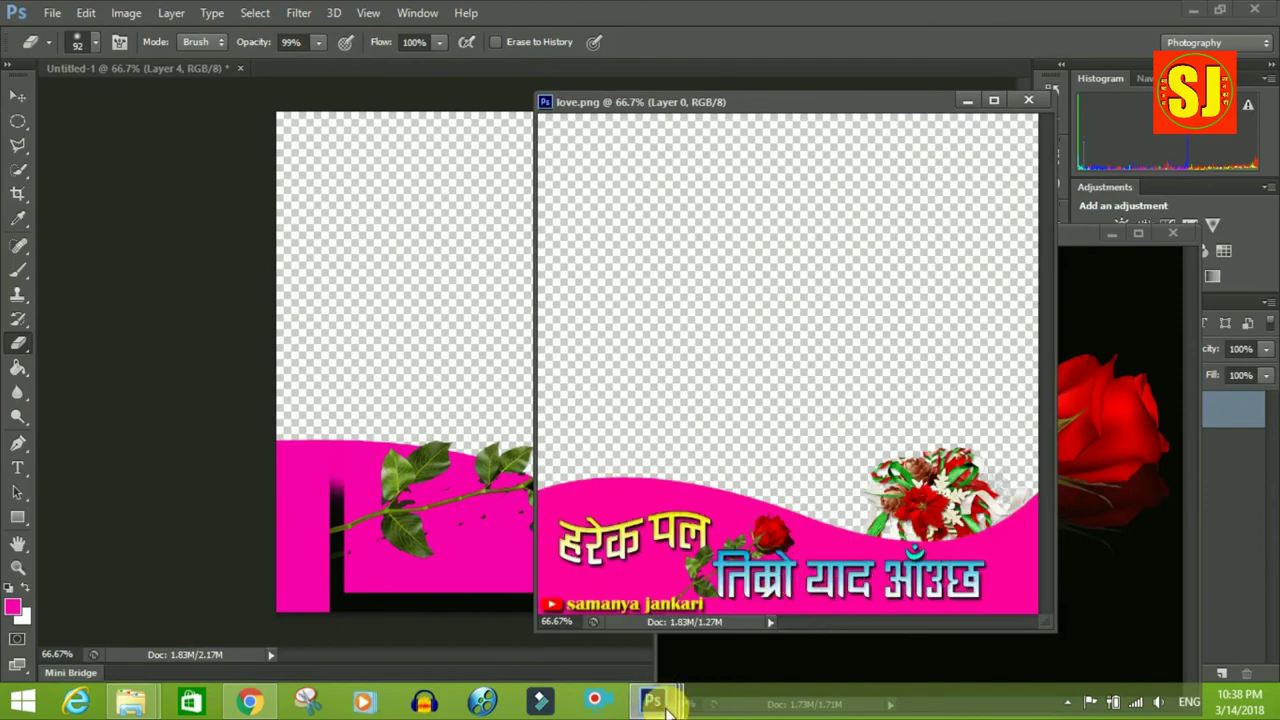
mouse_move(668, 707)
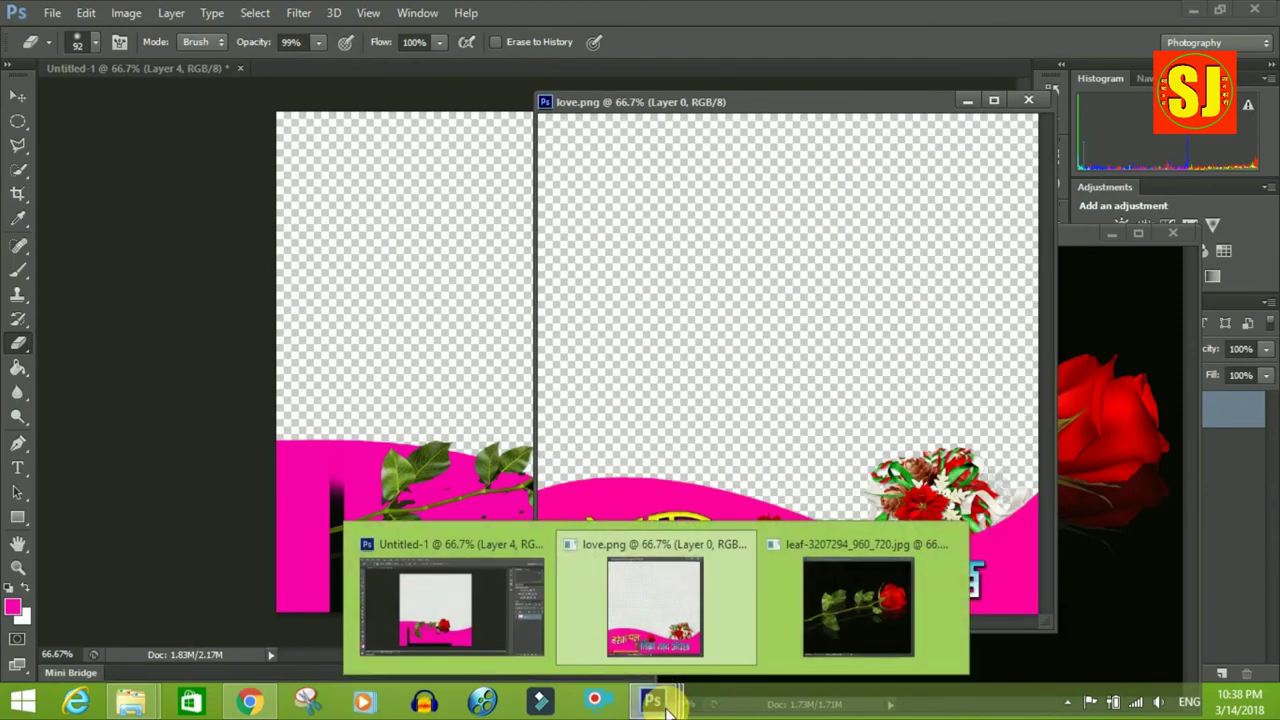
click(995, 103)
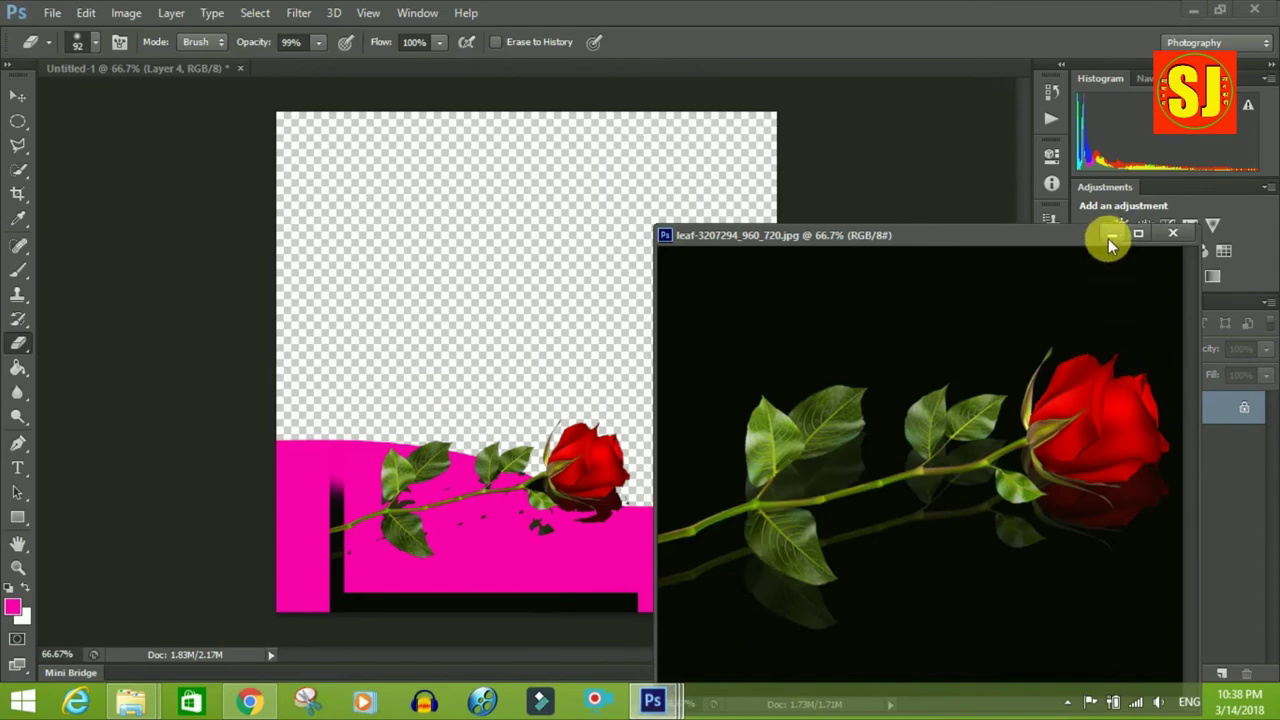
click(1110, 234)
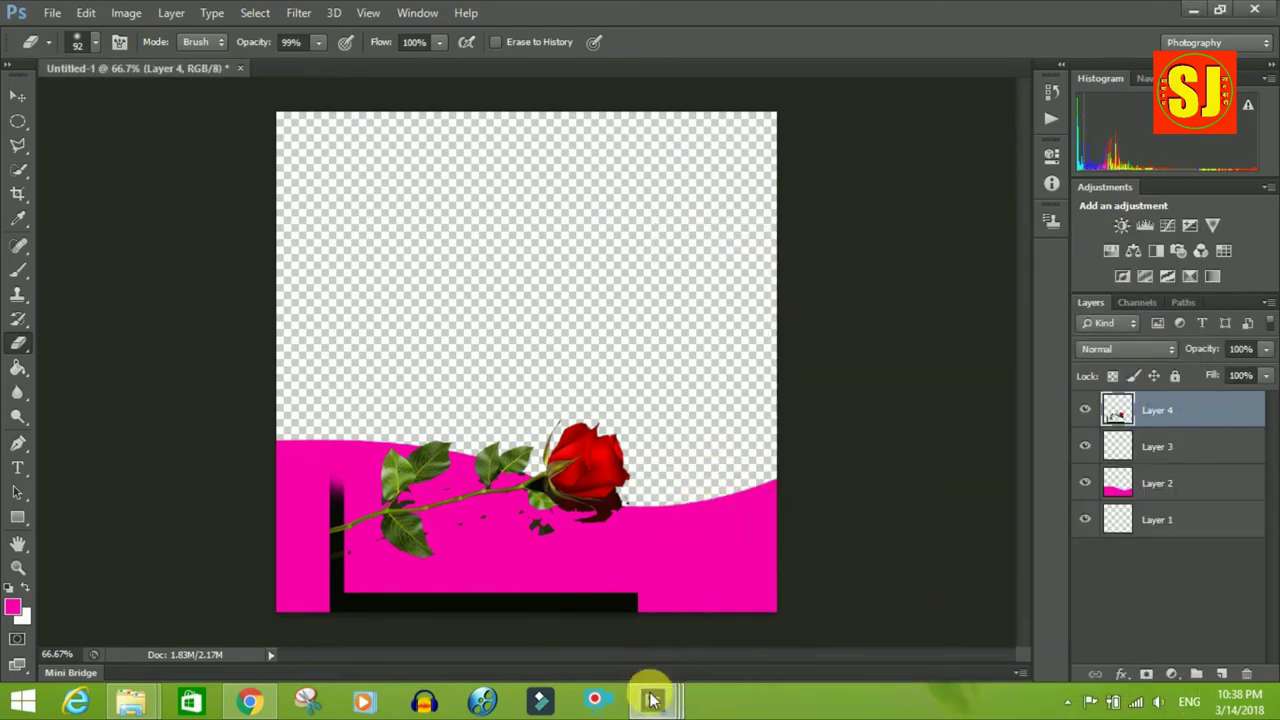
mouse_move(652, 702)
click(640, 625)
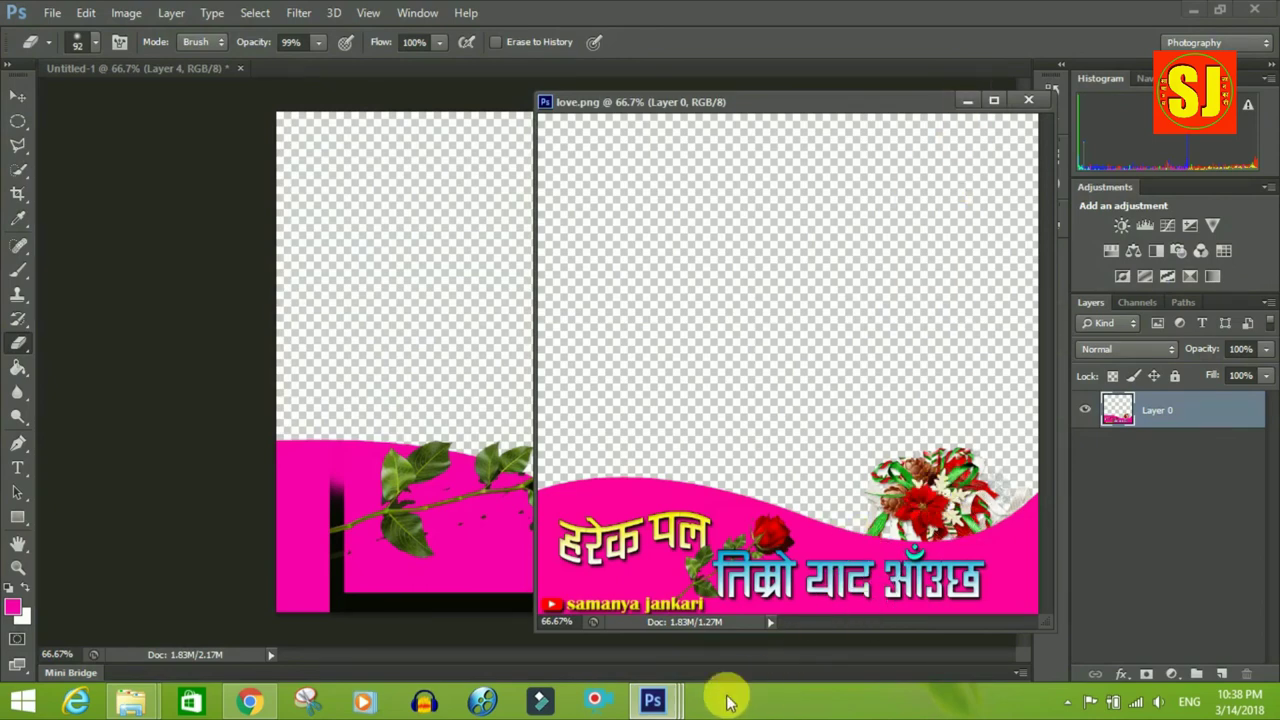
mouse_move(652, 700)
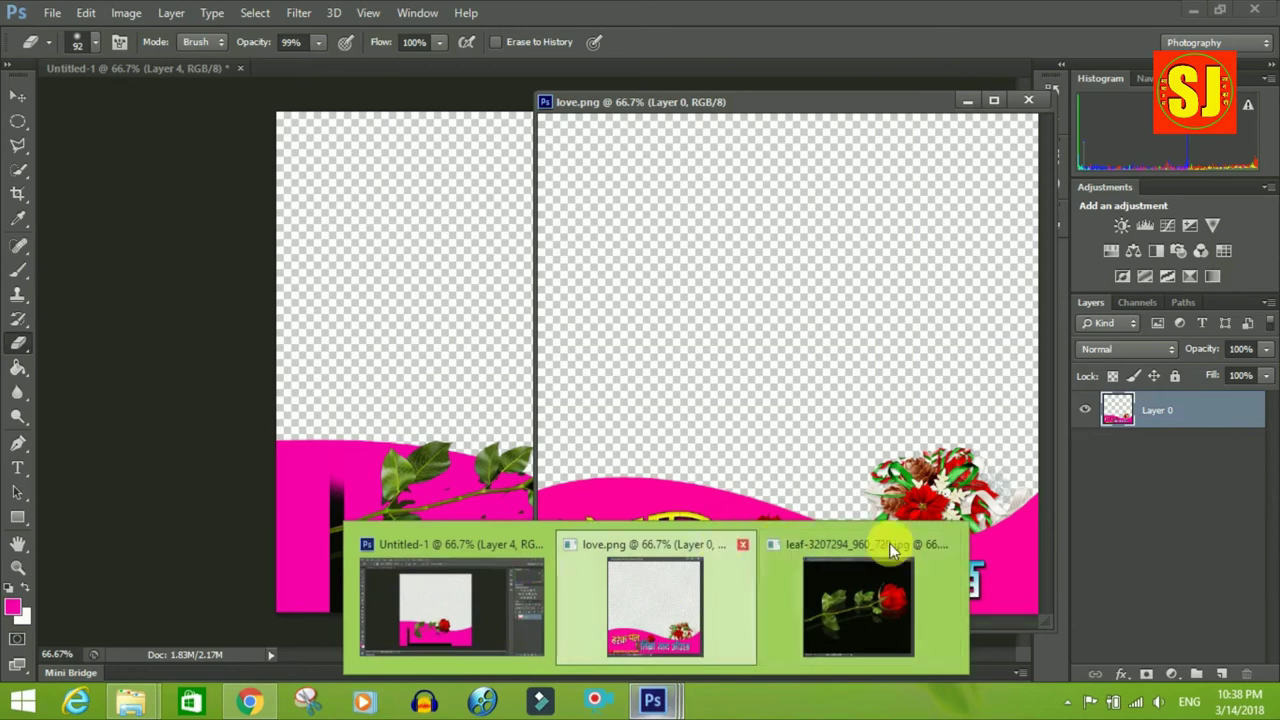
click(967, 100)
click(652, 700)
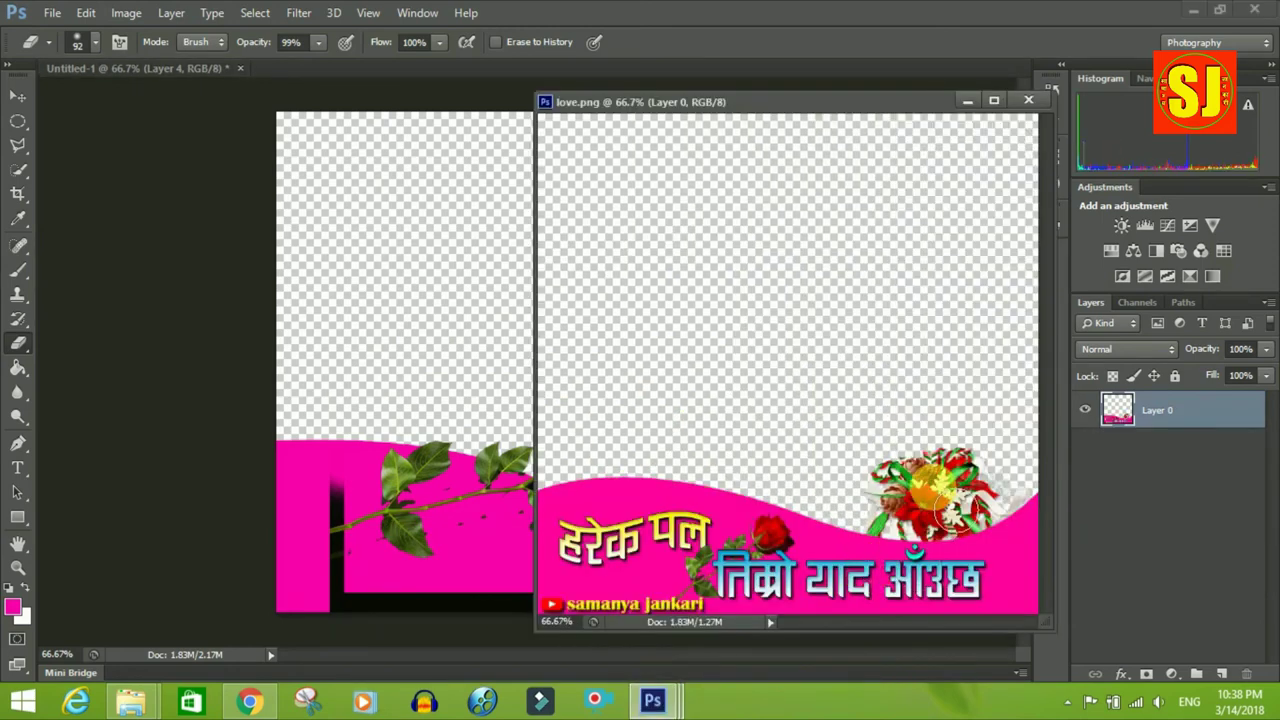
click(967, 100)
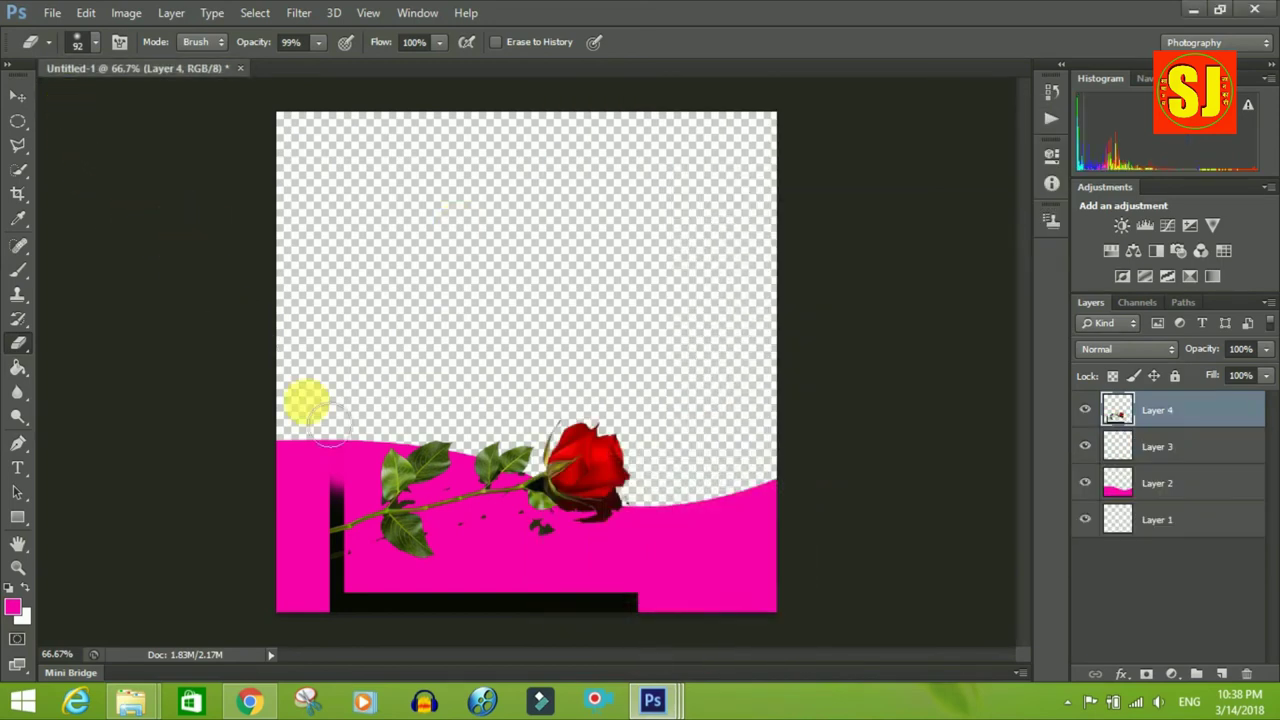
Open the bouquet image winter-3193784_960_720 from the Desktop and float it in its own window
click(50, 13)
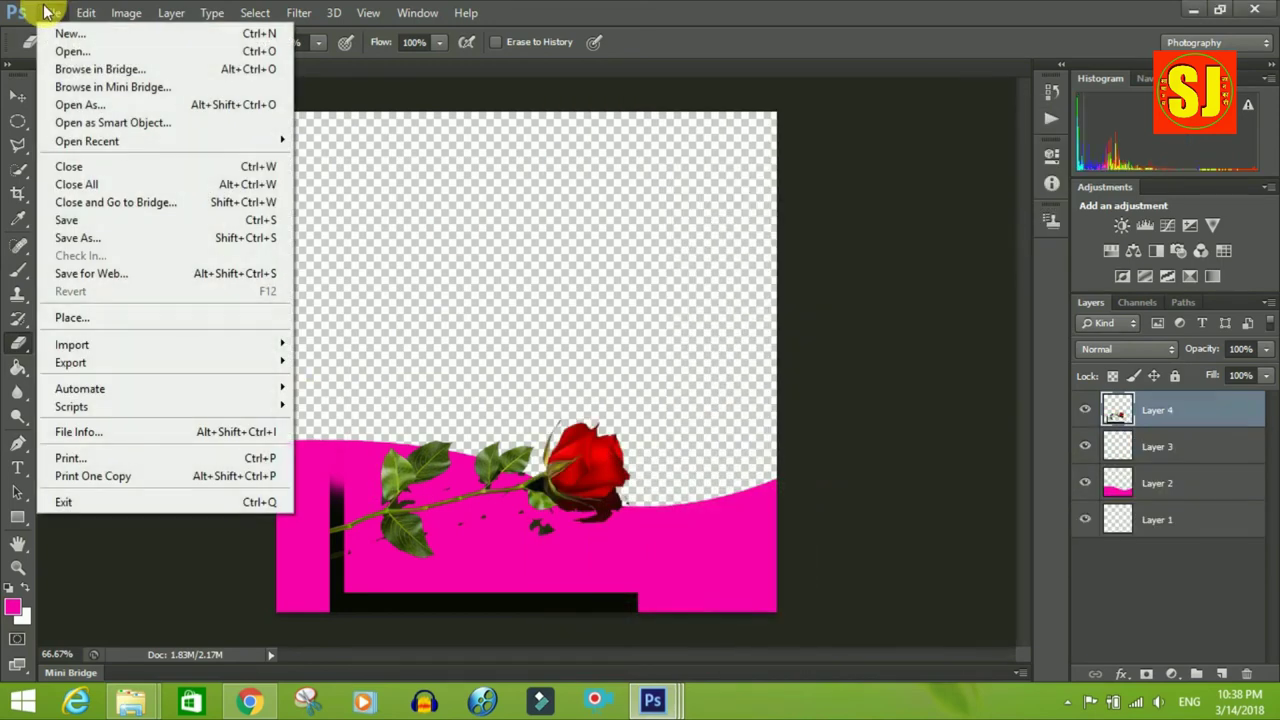
click(66, 52)
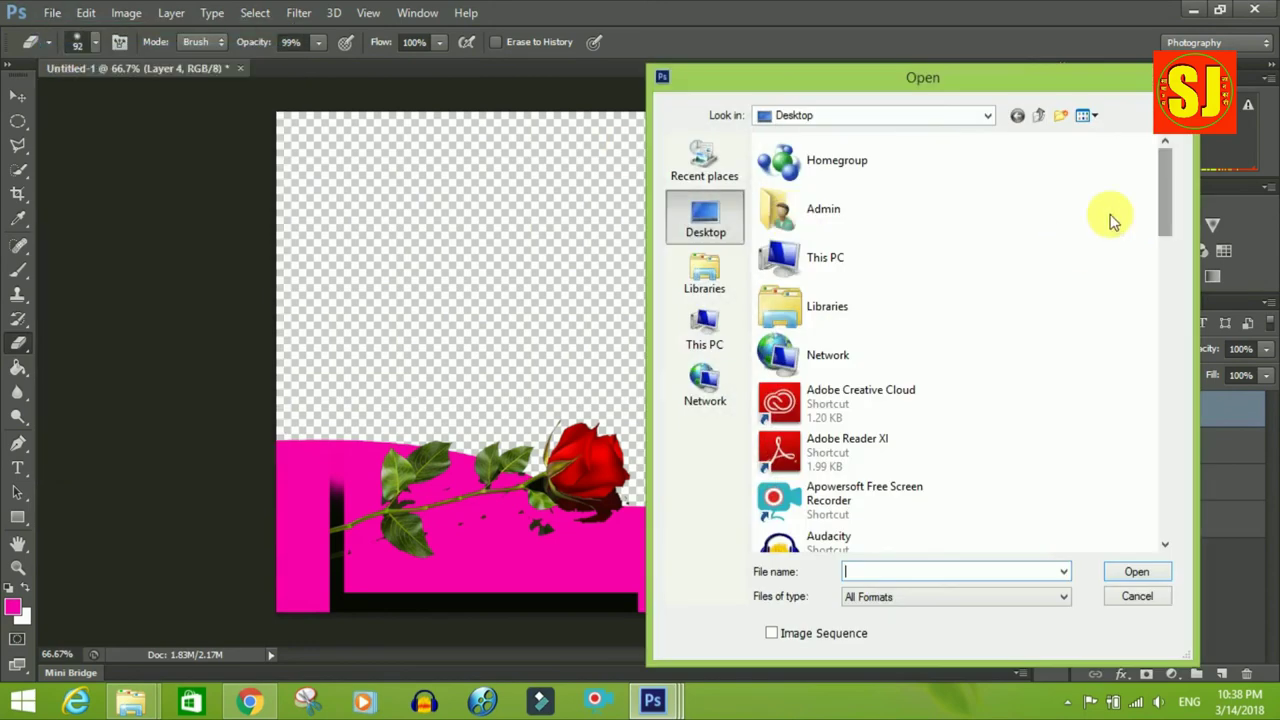
drag(1160, 196, 1151, 523)
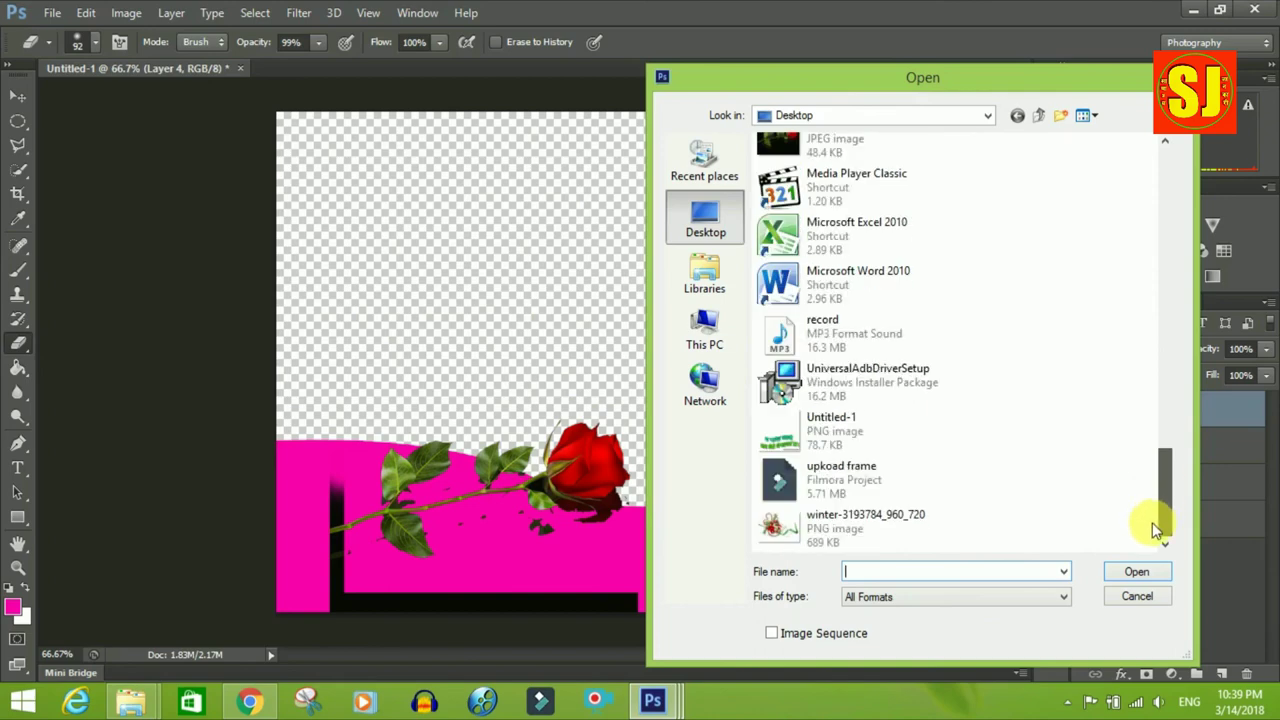
click(883, 535)
click(1136, 573)
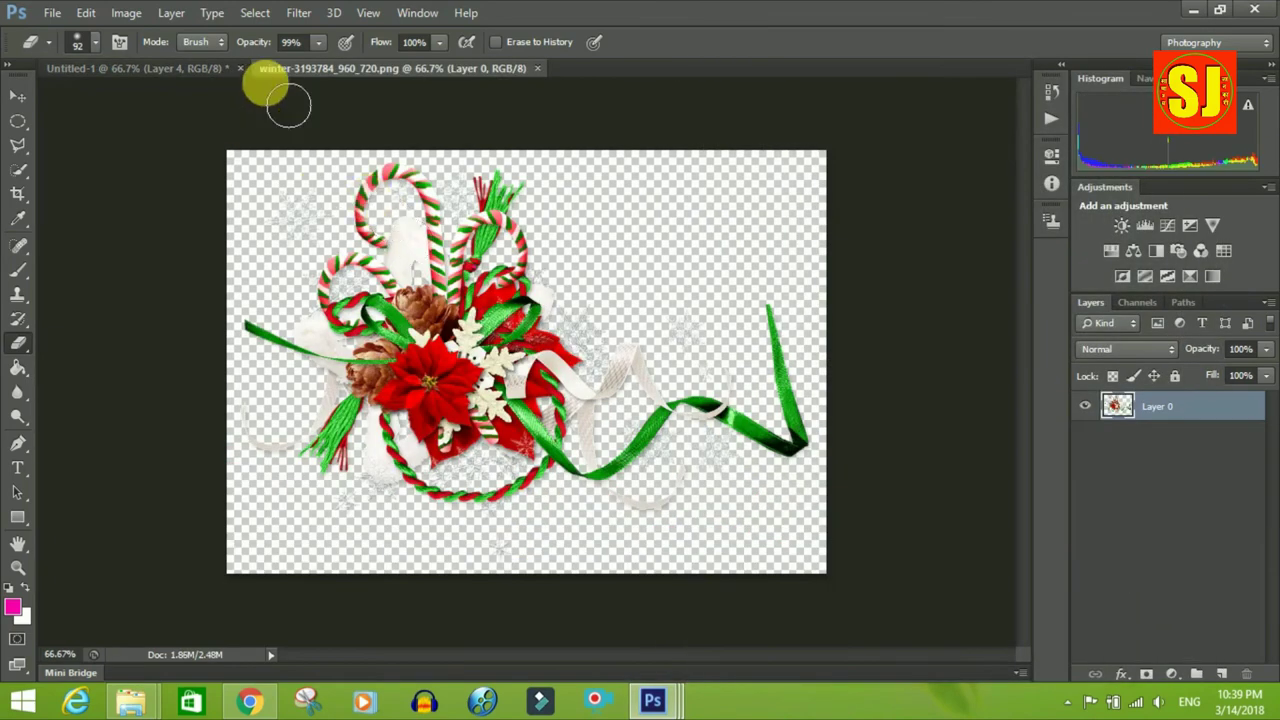
drag(287, 78, 738, 240)
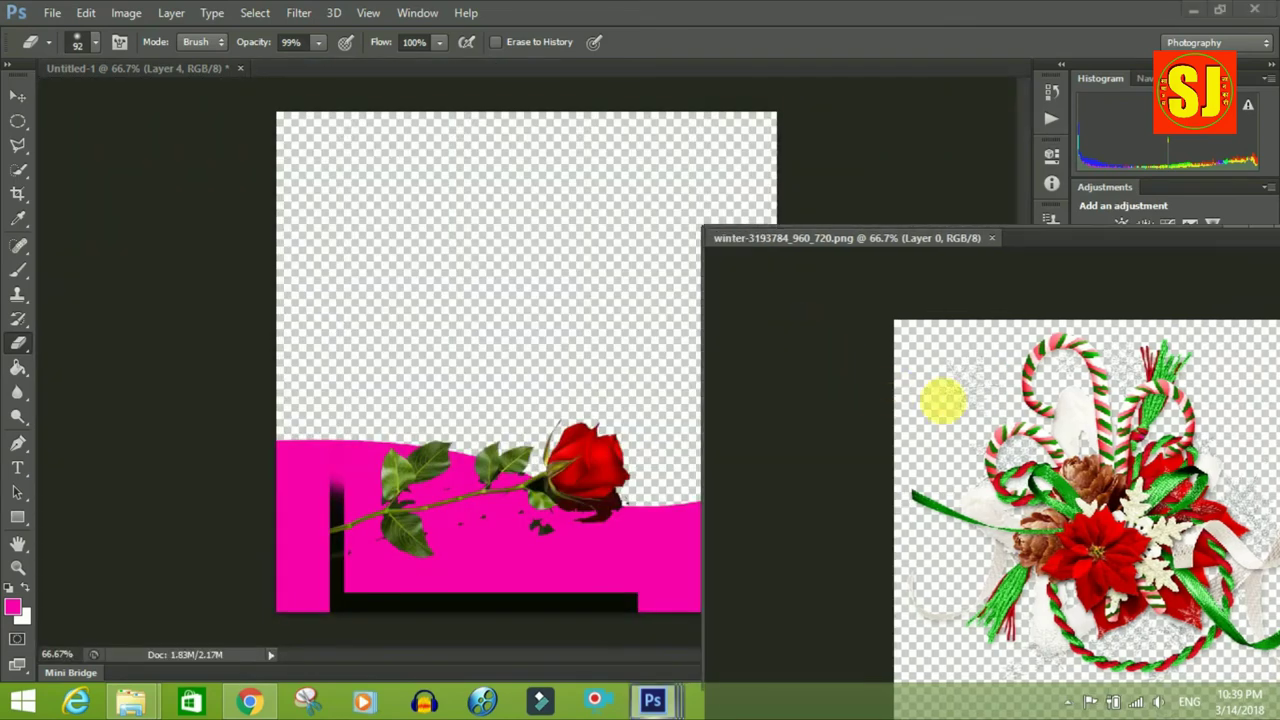
Copy the winter bouquet into Untitled-1 as a new layer and scale it to about 42% over the wave beside the rose
click(25, 95)
drag(918, 385, 543, 306)
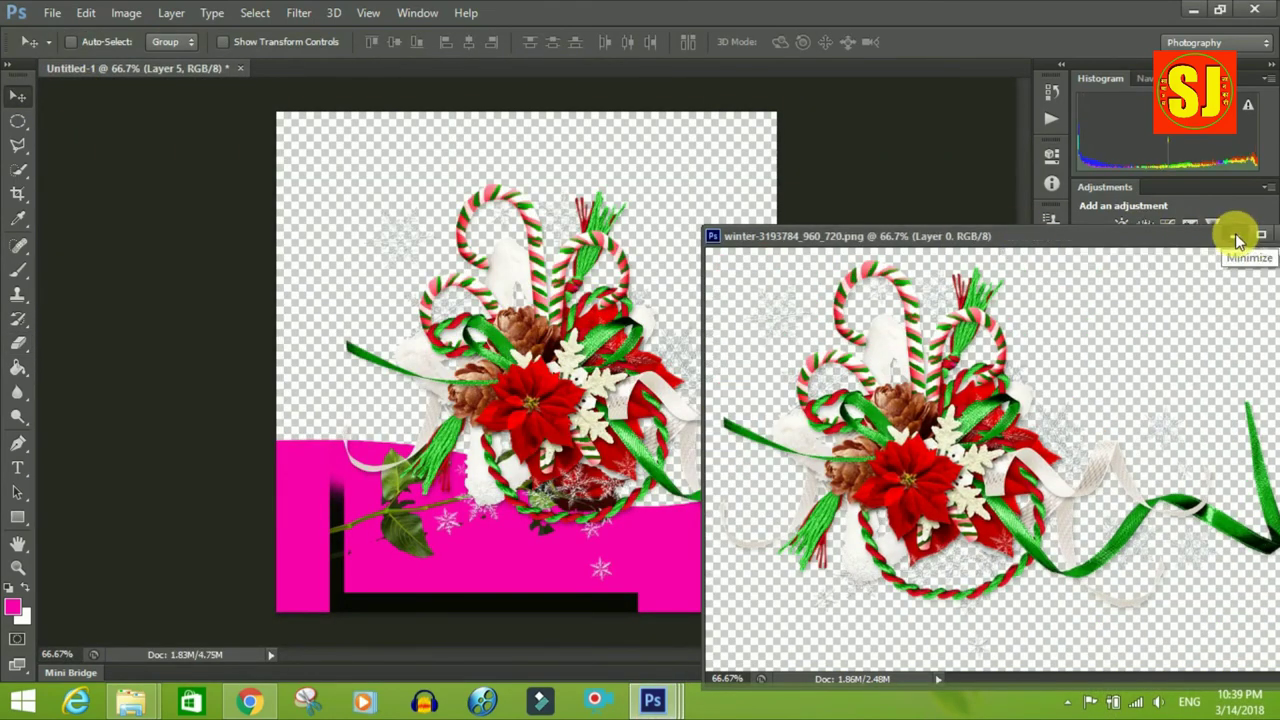
click(1272, 236)
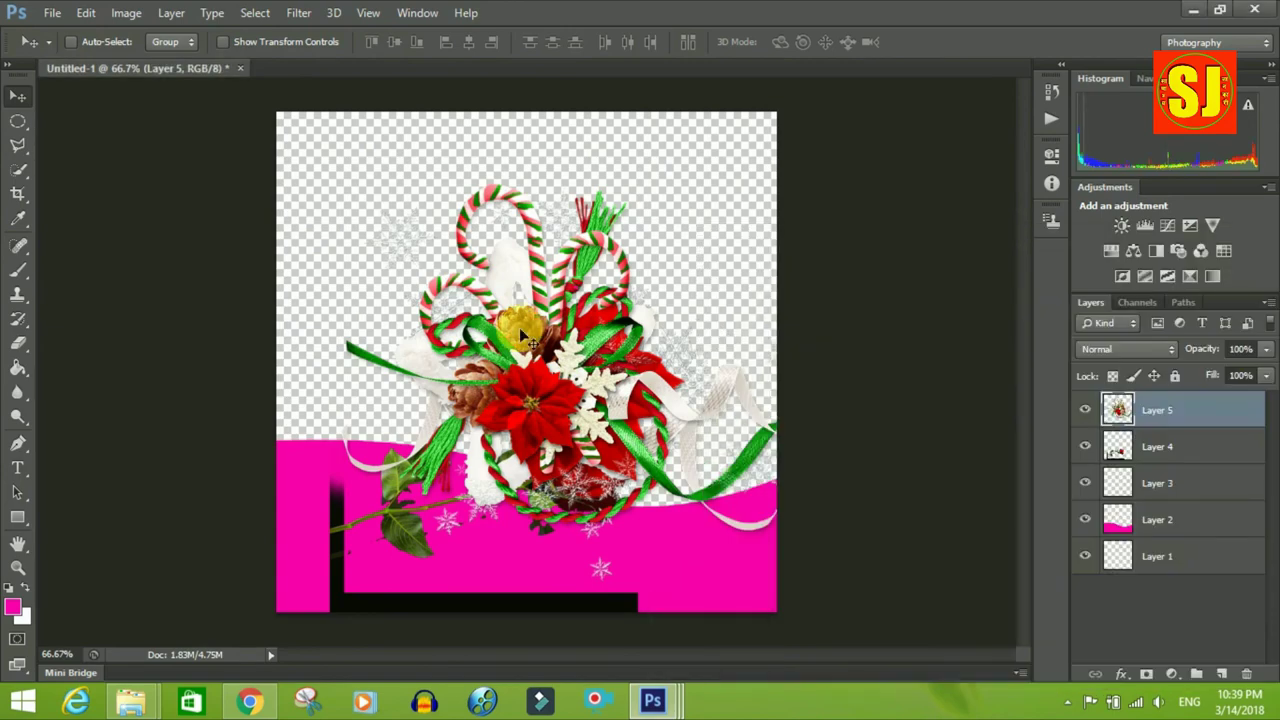
key(ctrl+t)
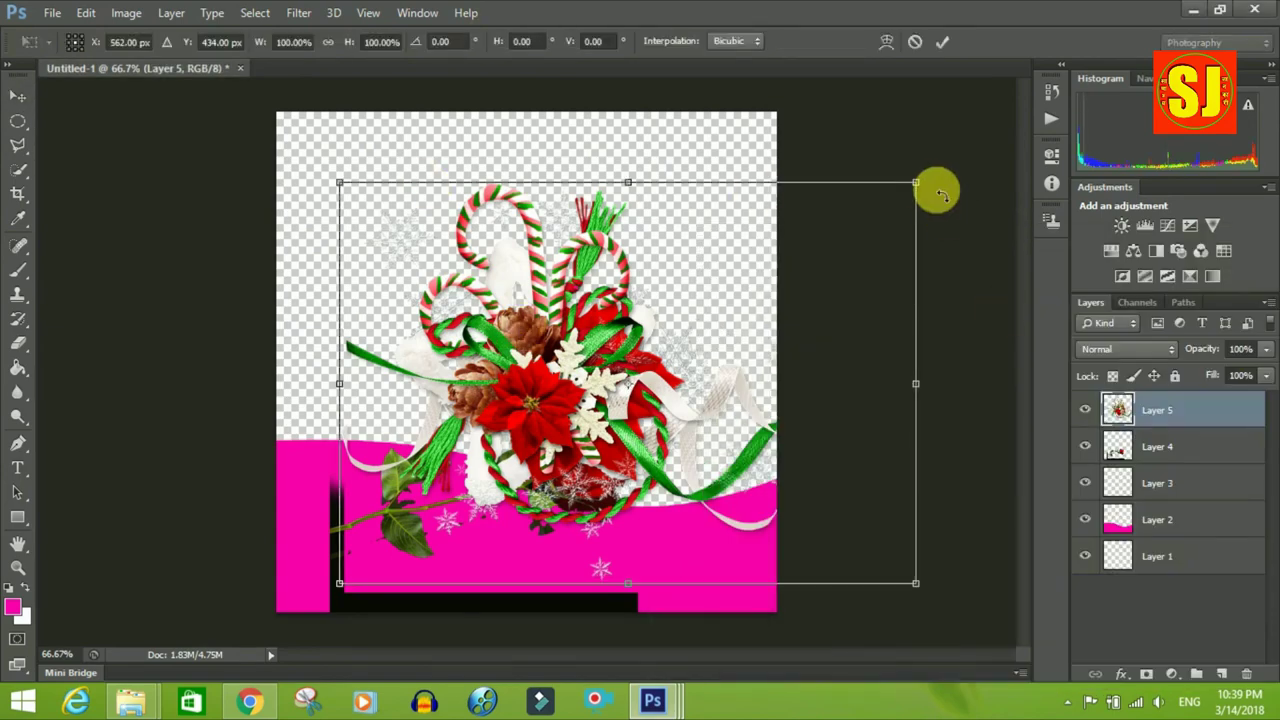
drag(922, 187, 703, 451)
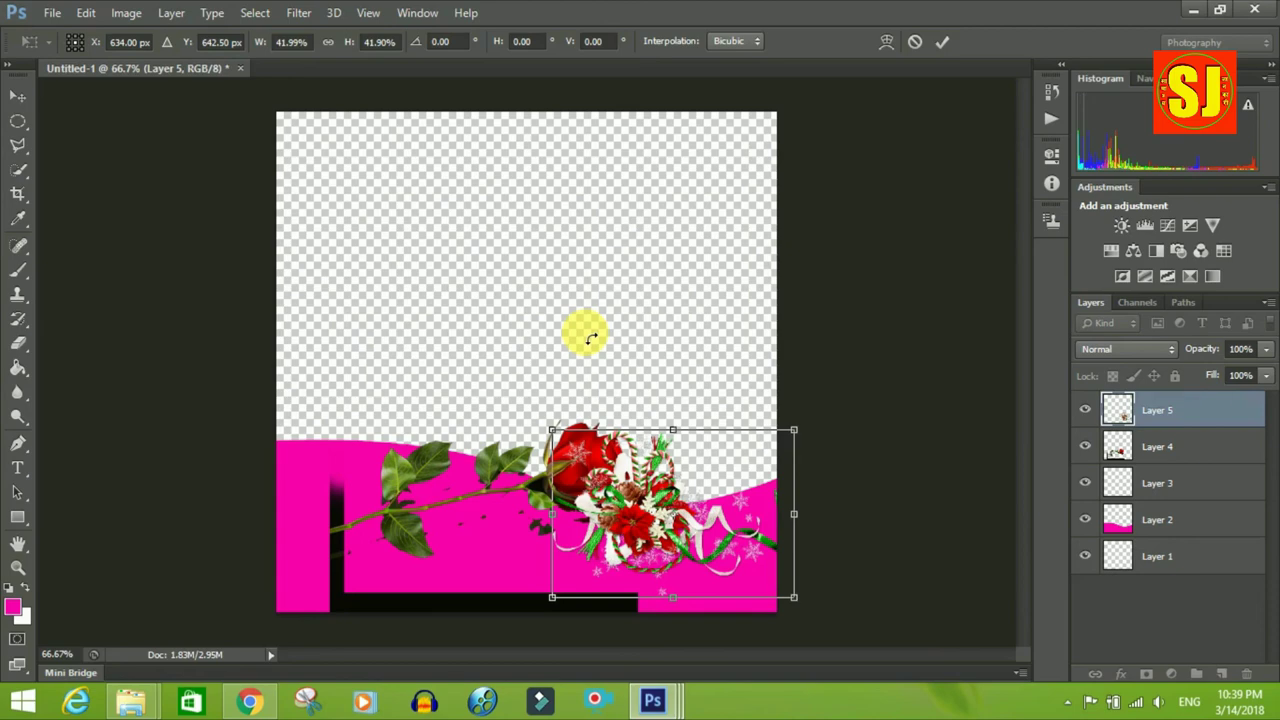
Apply the bouquet's transformation and save the artwork to the Desktop as Untitled-1.png in PNG format, replacing the existing file
click(50, 13)
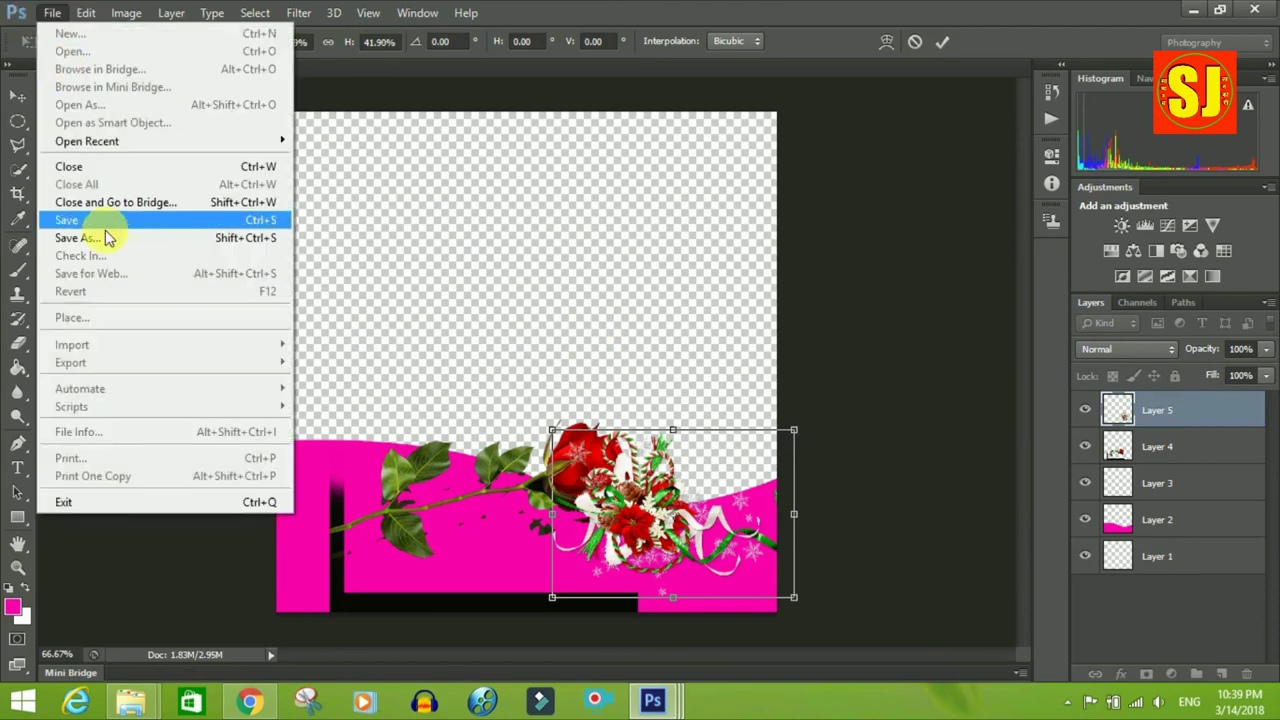
click(145, 238)
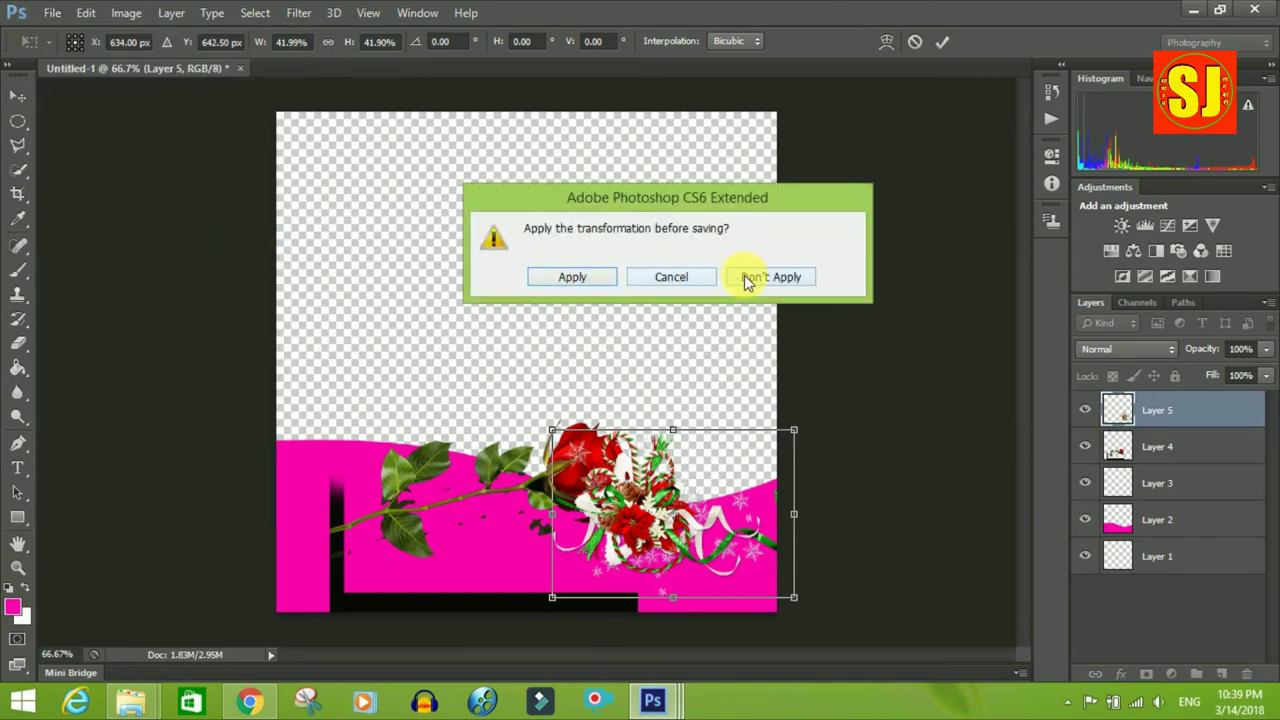
click(572, 277)
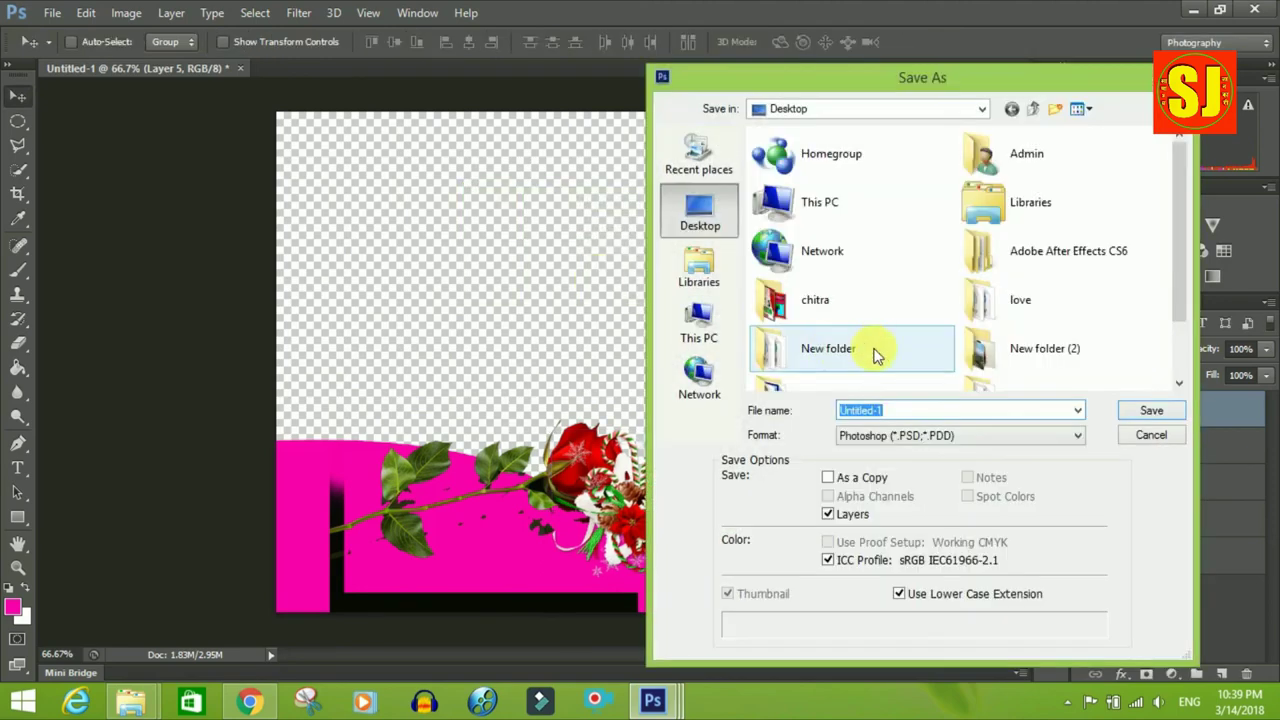
click(960, 437)
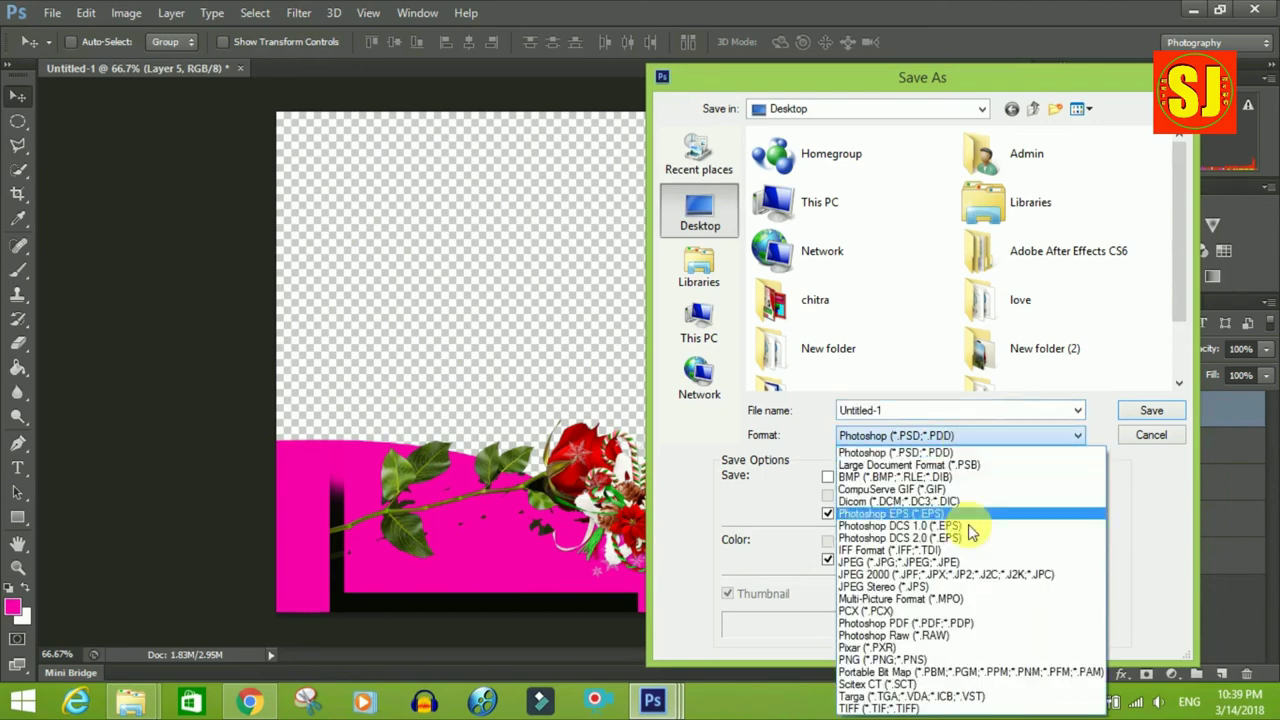
click(948, 662)
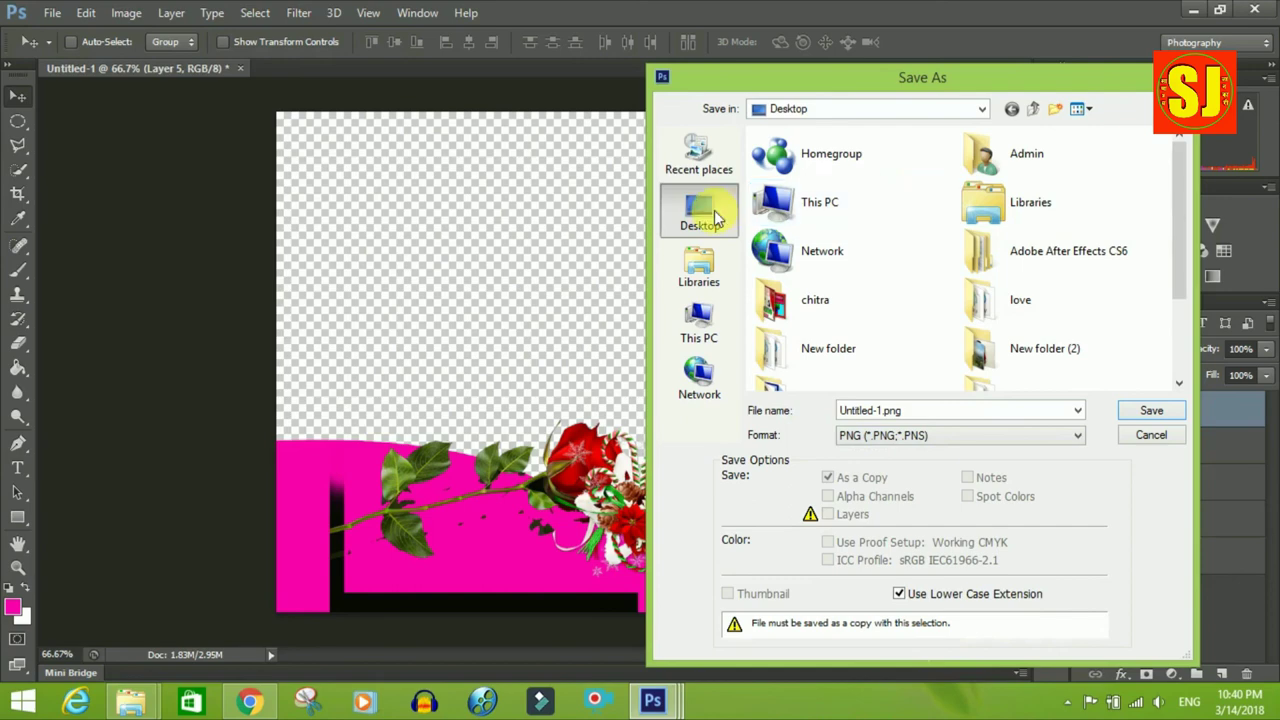
click(1160, 411)
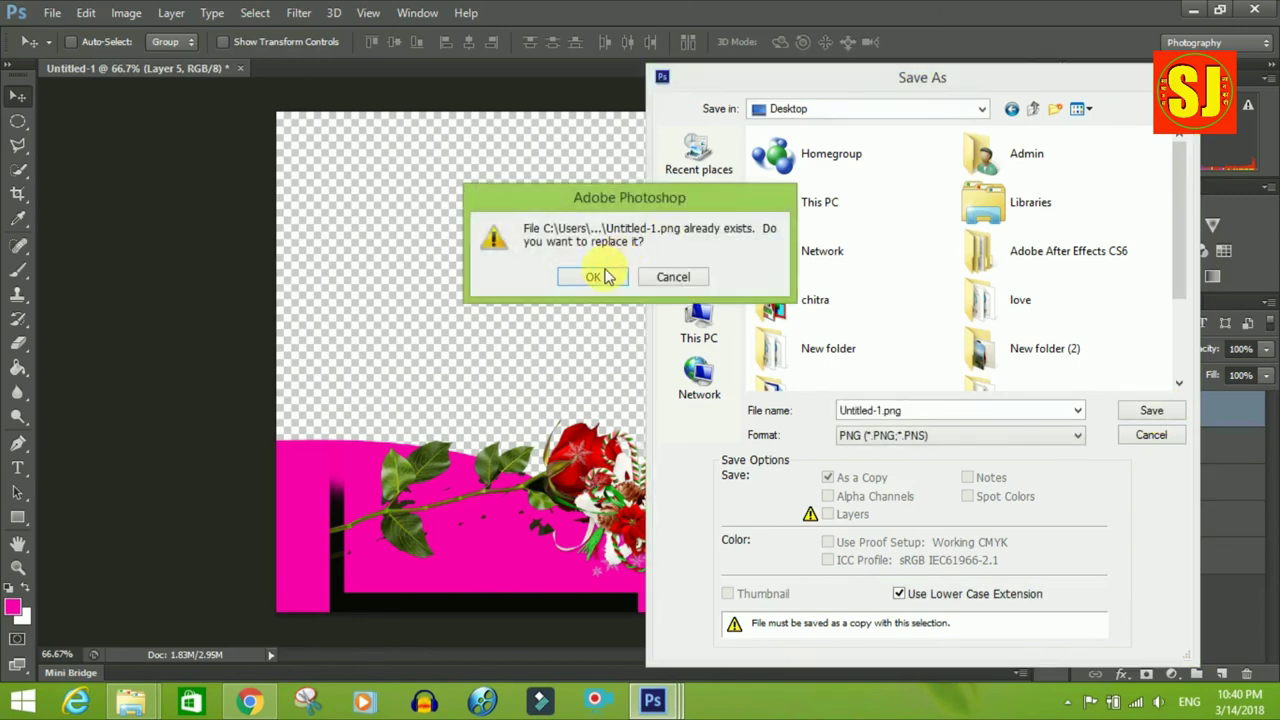
click(600, 277)
click(696, 214)
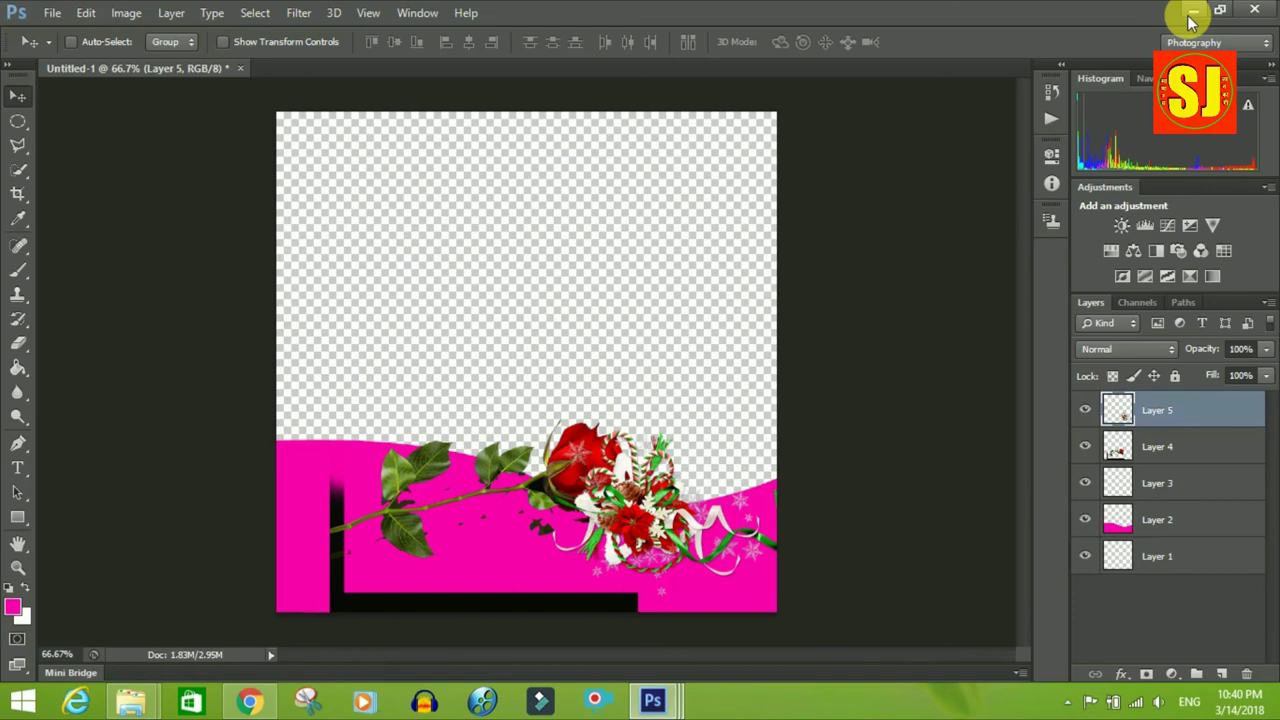
Minimise Photoshop and open the saved Untitled-1 image from the Desktop
click(1192, 20)
double_click(652, 337)
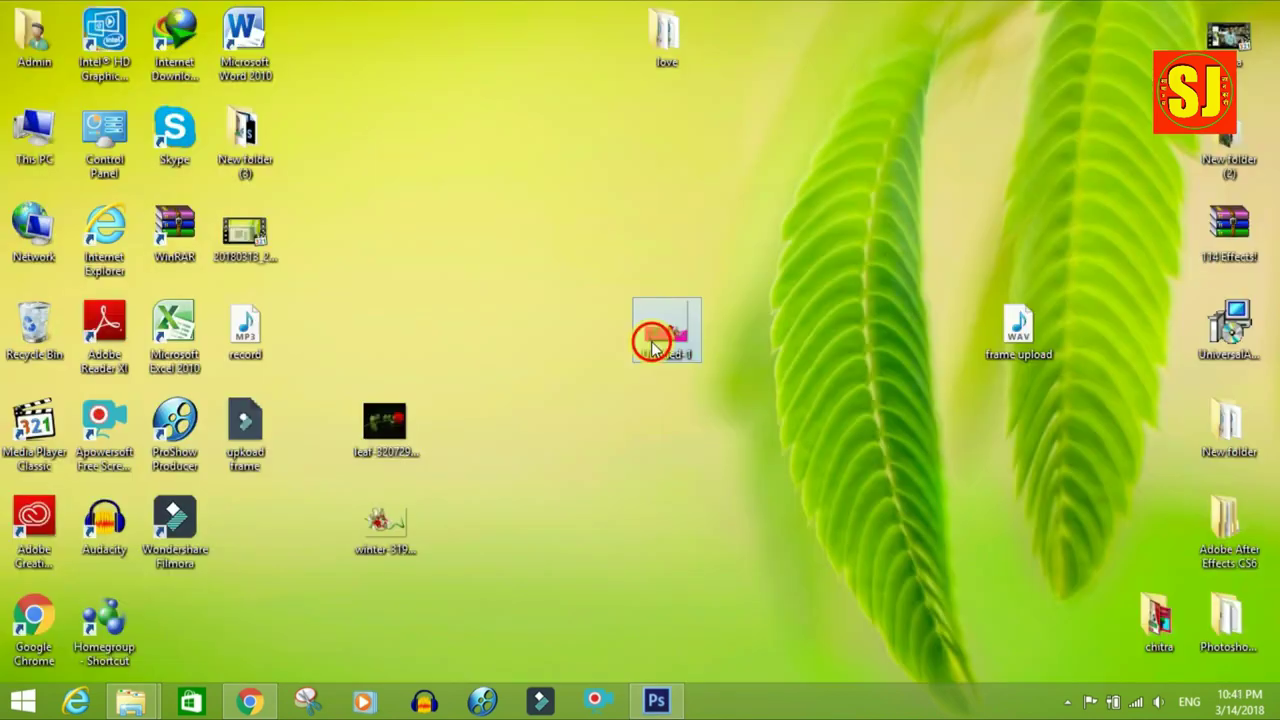